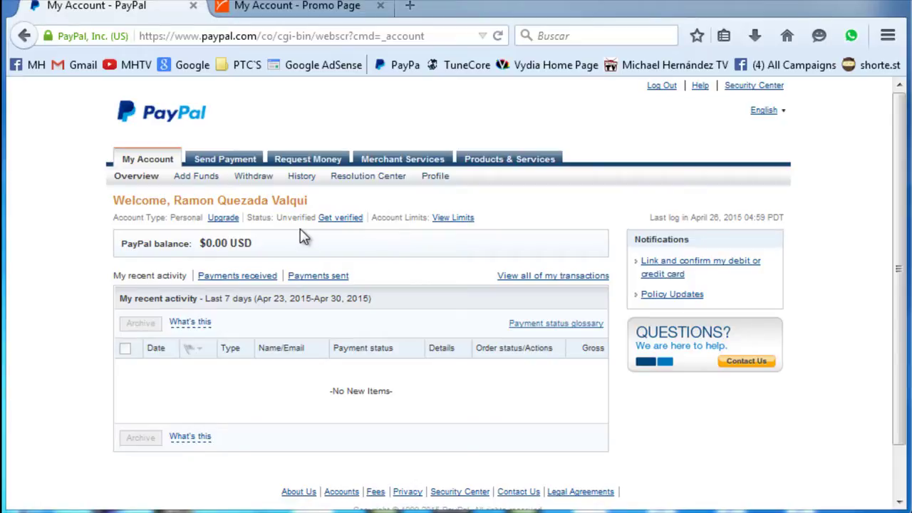
- Review the welcome line and the Personal account type on the Overview page
mouse_move(160, 200)
mouse_down()
mouse_move(208, 200)
mouse_move(228, 219)
mouse_move(345, 243)
mouse_up()
click(365, 203)
click(346, 246)
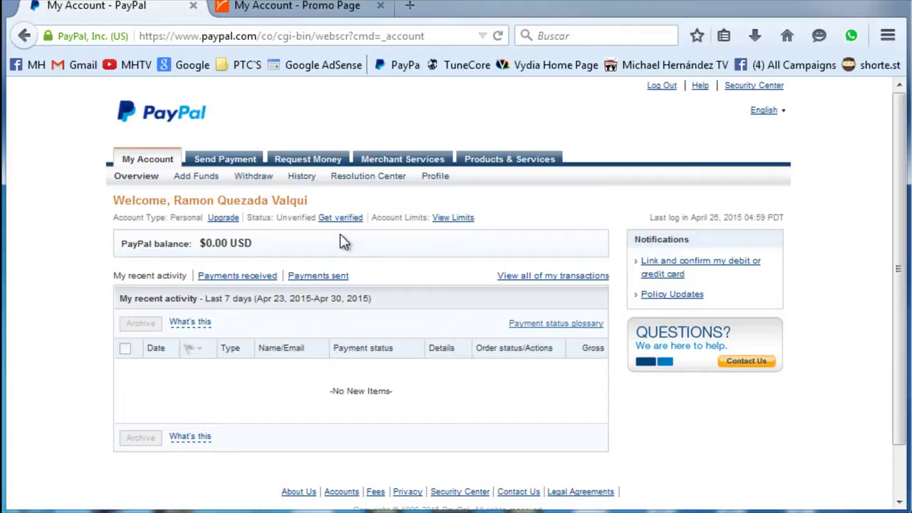
drag(204, 218, 263, 221)
click(273, 233)
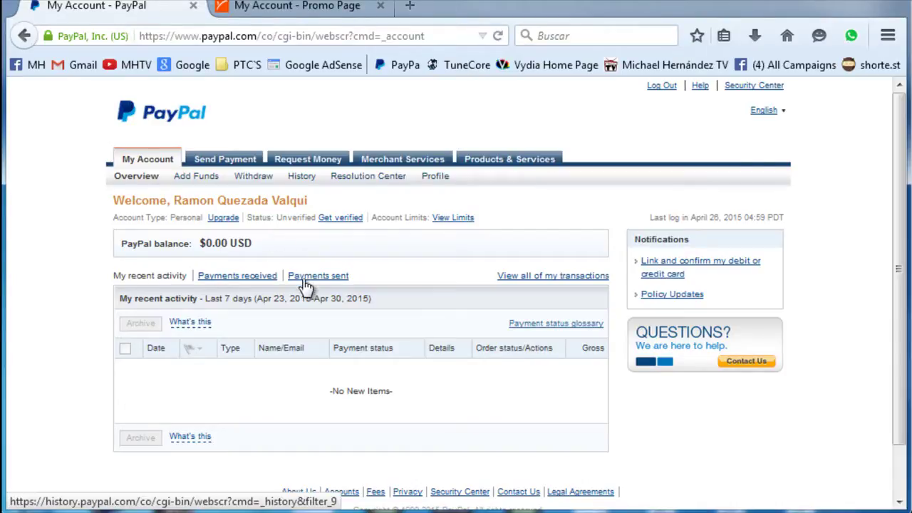
- Check the Unverified status line and follow the Get verified link beside it
drag(246, 223, 114, 218)
click(234, 227)
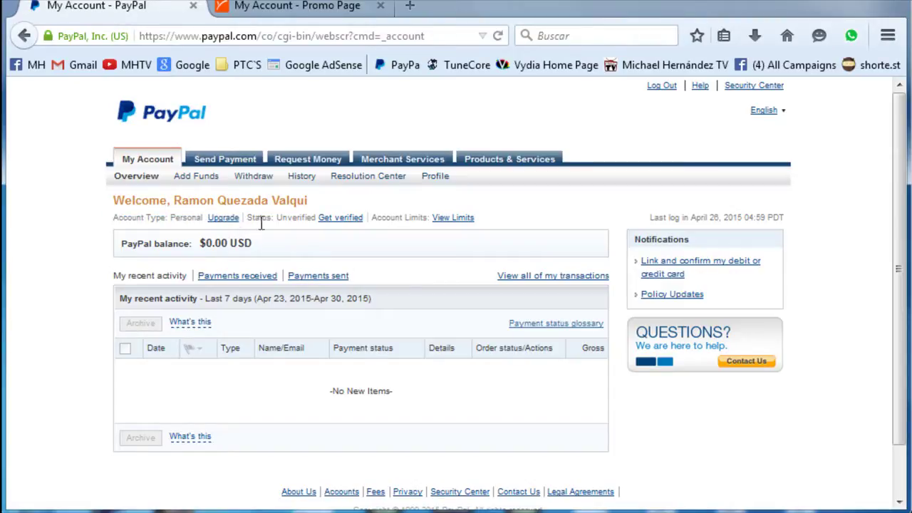
drag(296, 218, 385, 218)
click(292, 258)
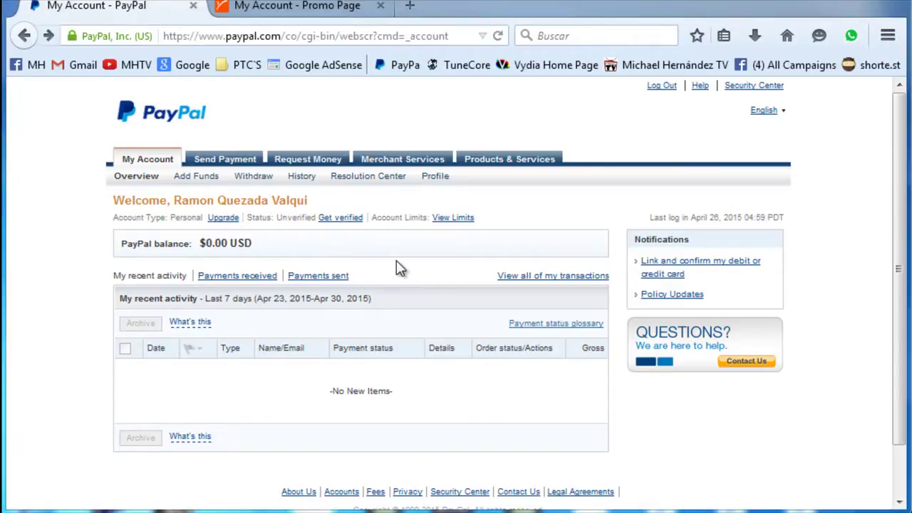
mouse_move(317, 218)
mouse_down()
mouse_move(337, 222)
mouse_move(378, 283)
mouse_up()
click(378, 243)
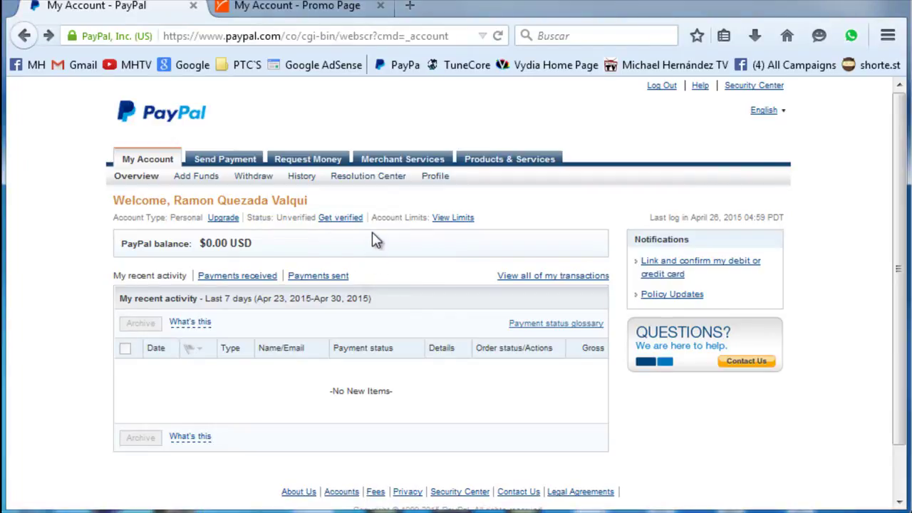
click(348, 225)
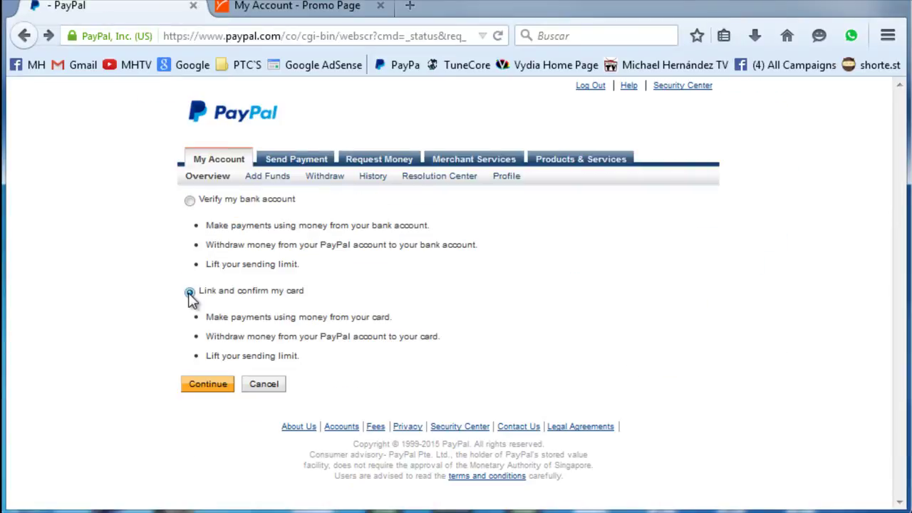
- Choose to verify by linking and confirming a card, and set the card type to MasterCard
click(189, 293)
click(208, 385)
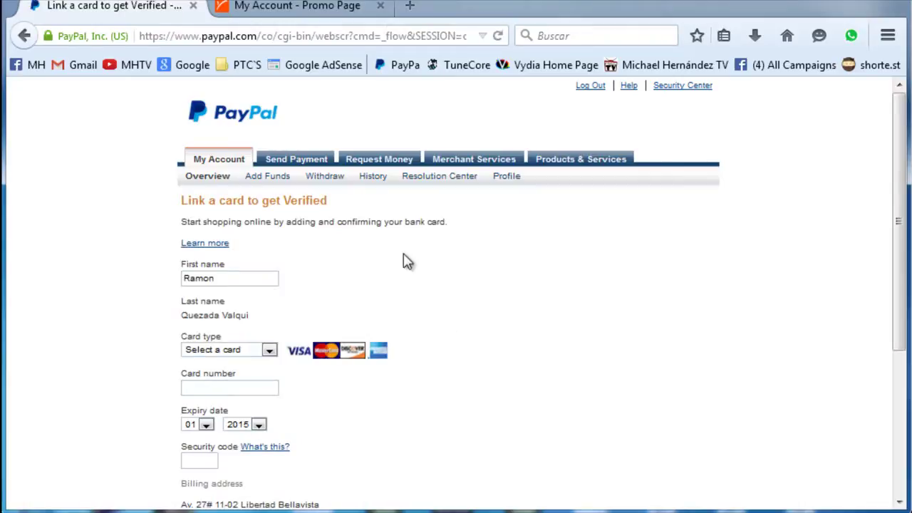
scroll(436, 305, down, 1)
scroll(436, 305, down, 1)
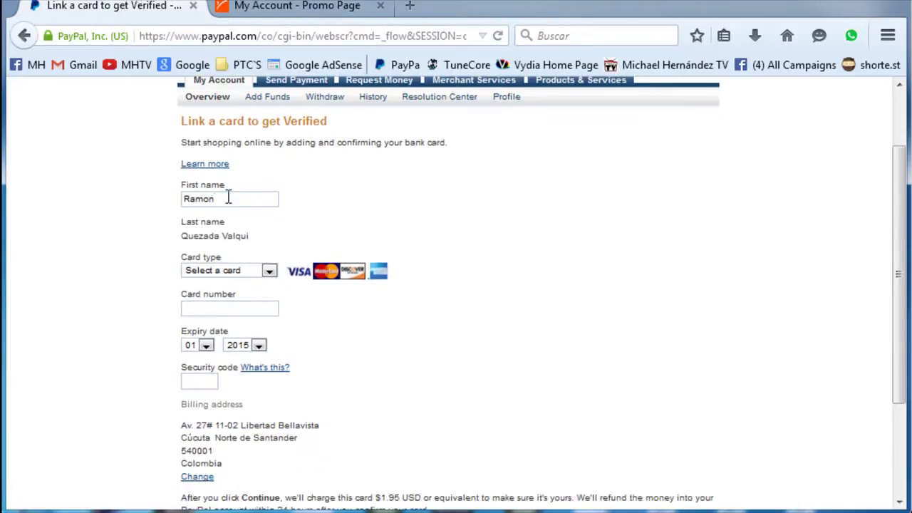
drag(228, 198, 178, 199)
click(312, 207)
click(270, 274)
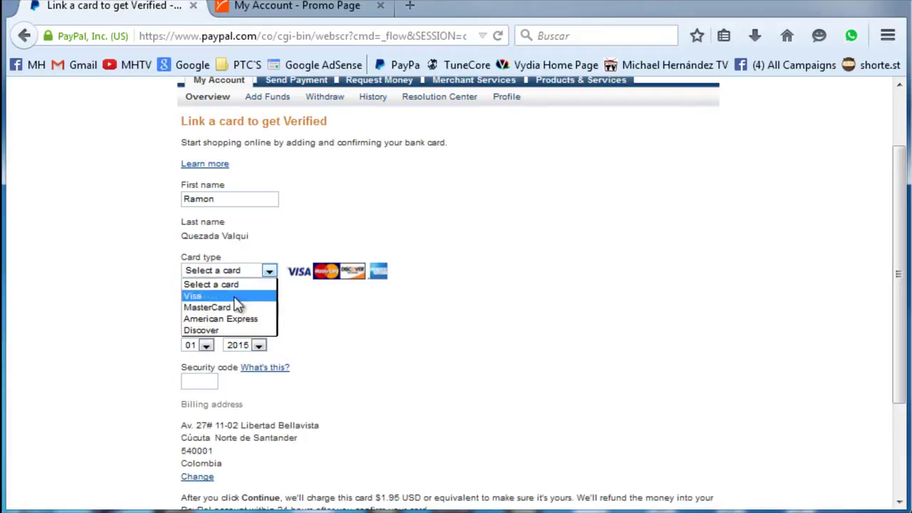
click(206, 307)
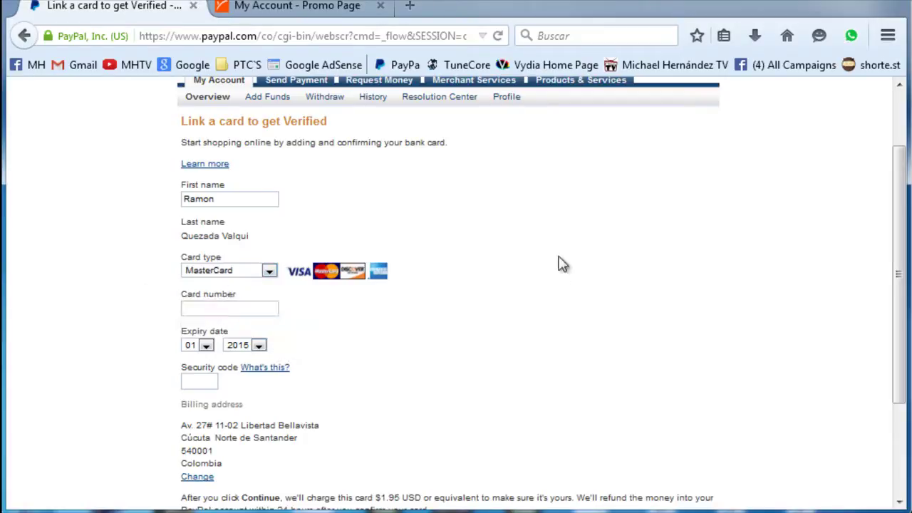
- Fill the card number, keep the expiry at 01/2015, and fill the security code
click(215, 312)
click(207, 346)
click(313, 348)
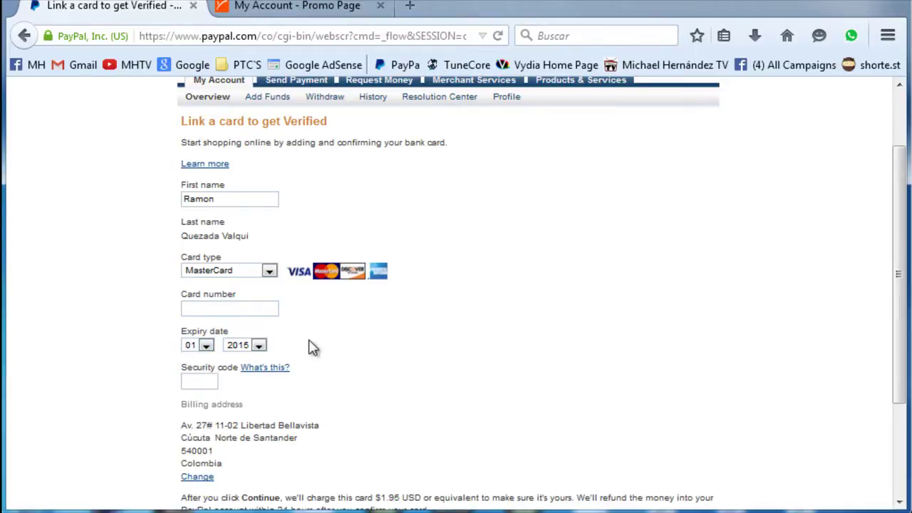
click(260, 347)
click(285, 366)
scroll(364, 369, down, 2)
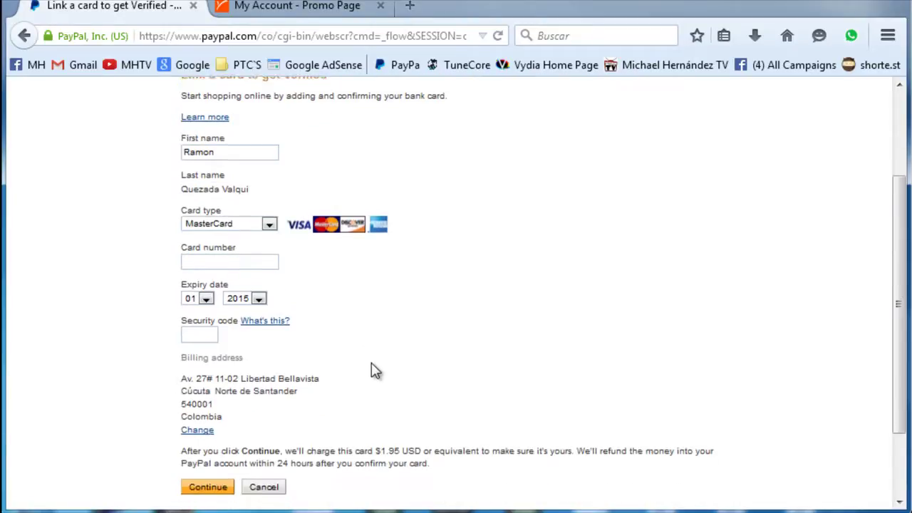
click(207, 308)
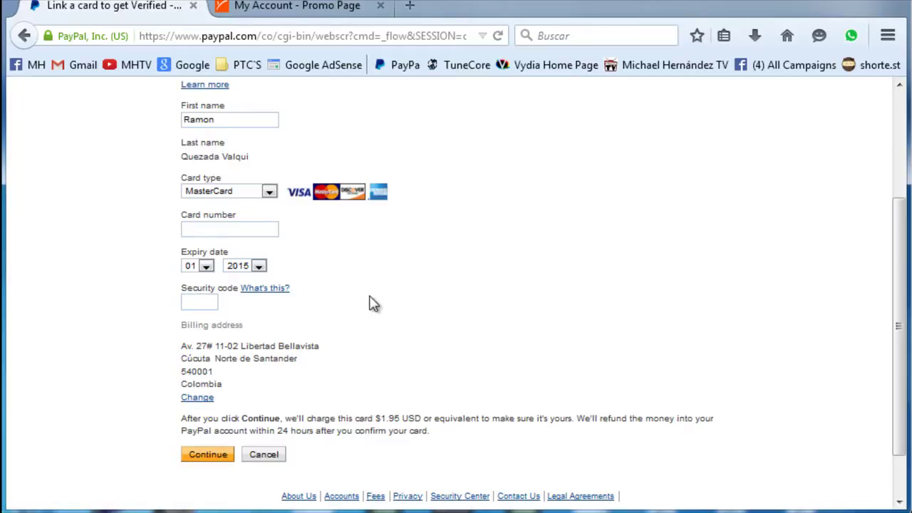
- Review the prefilled billing address and the $1.95 verification charge note
scroll(371, 307, down, 2)
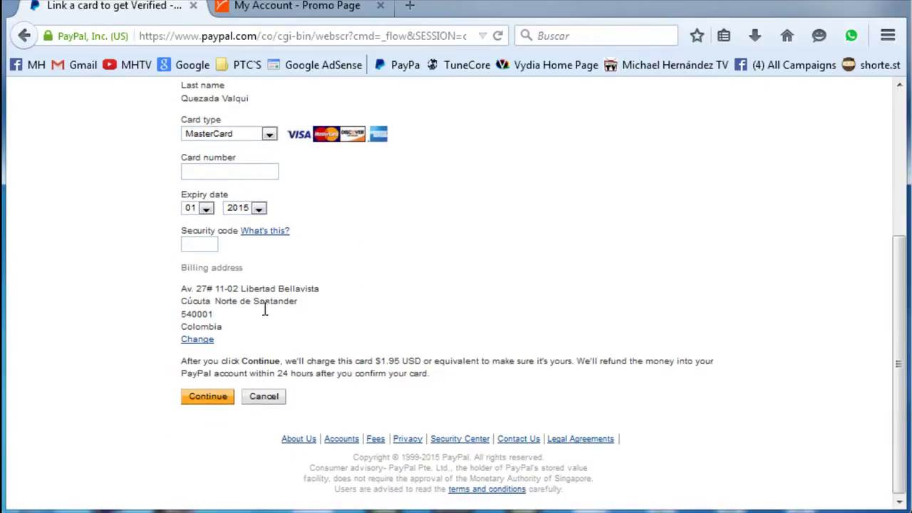
drag(178, 289, 319, 335)
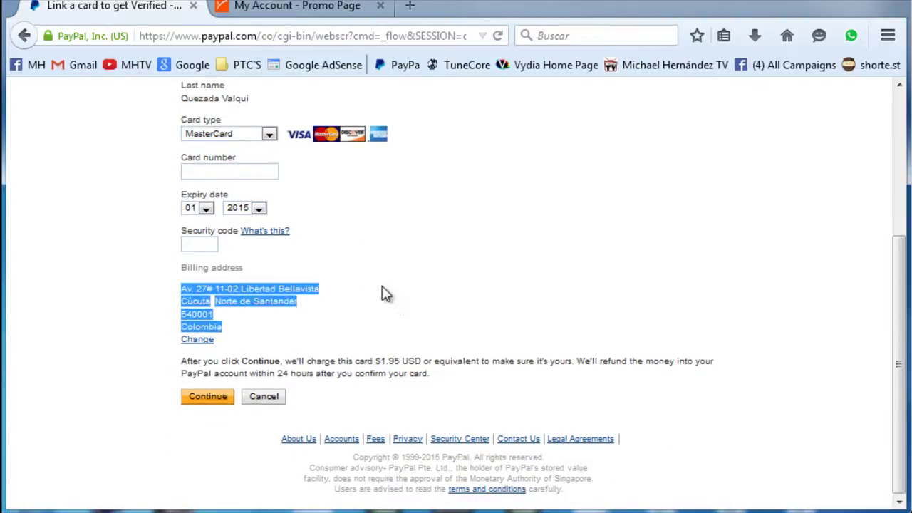
click(245, 302)
drag(178, 288, 352, 344)
click(431, 293)
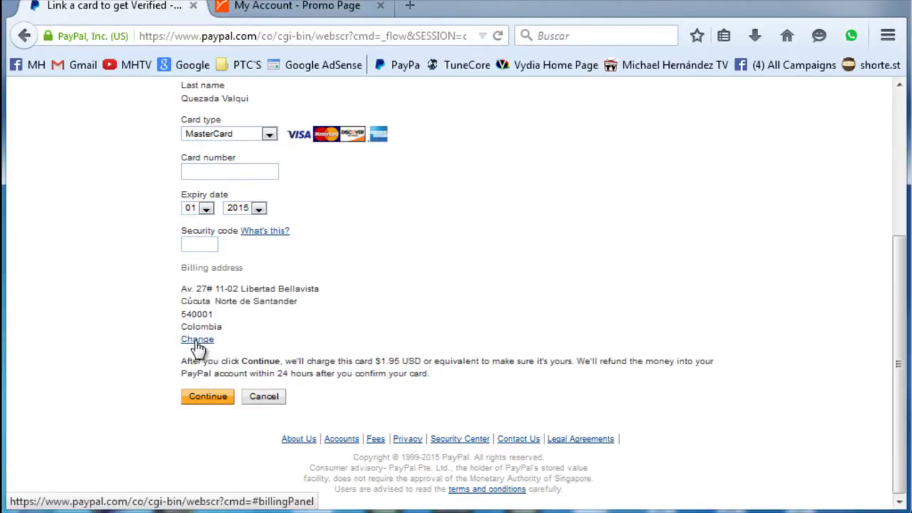
scroll(534, 315, up, 5)
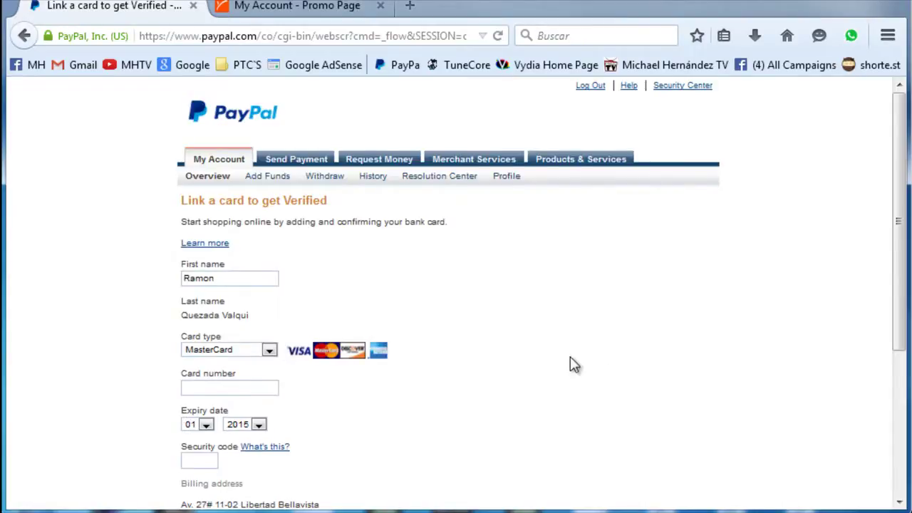
scroll(570, 366, down, 5)
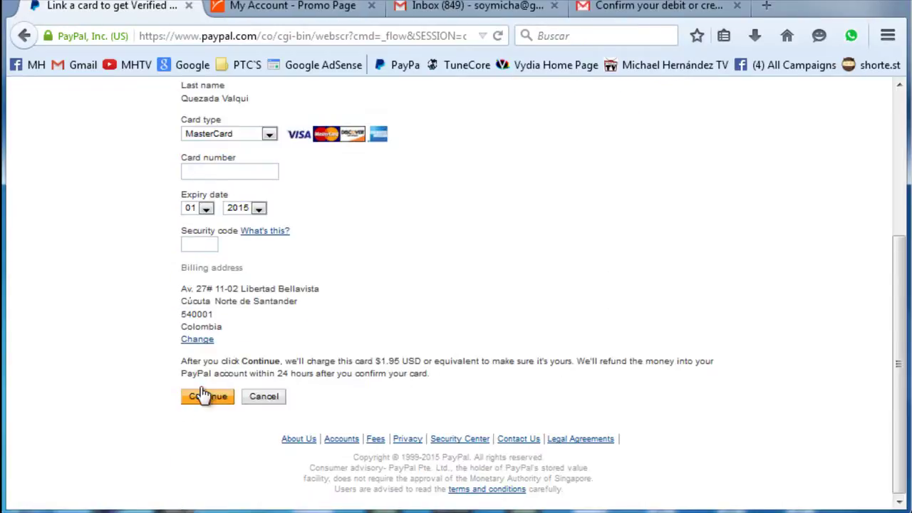
drag(373, 361, 402, 359)
click(402, 359)
click(621, 8)
scroll(419, 382, down, 1)
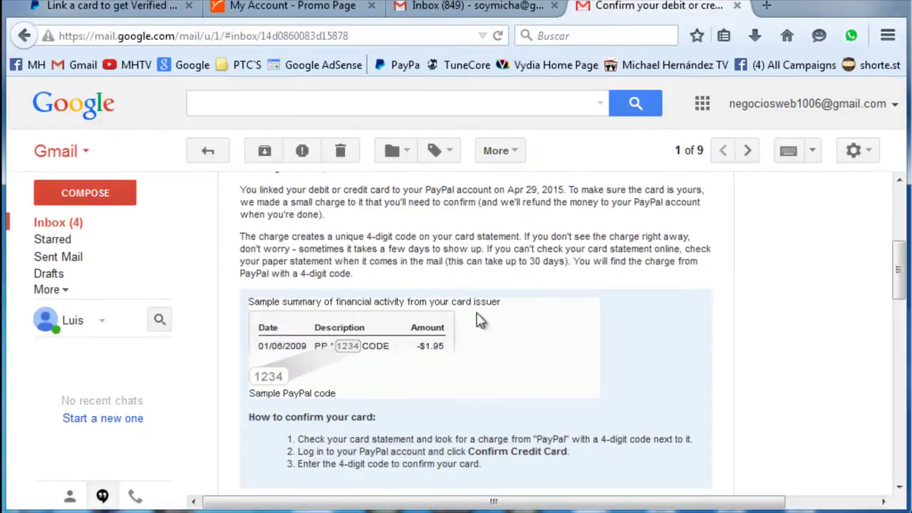
scroll(435, 383, up, 1)
scroll(436, 383, up, 2)
scroll(342, 285, down, 3)
drag(238, 276, 352, 418)
click(652, 285)
drag(281, 349, 399, 416)
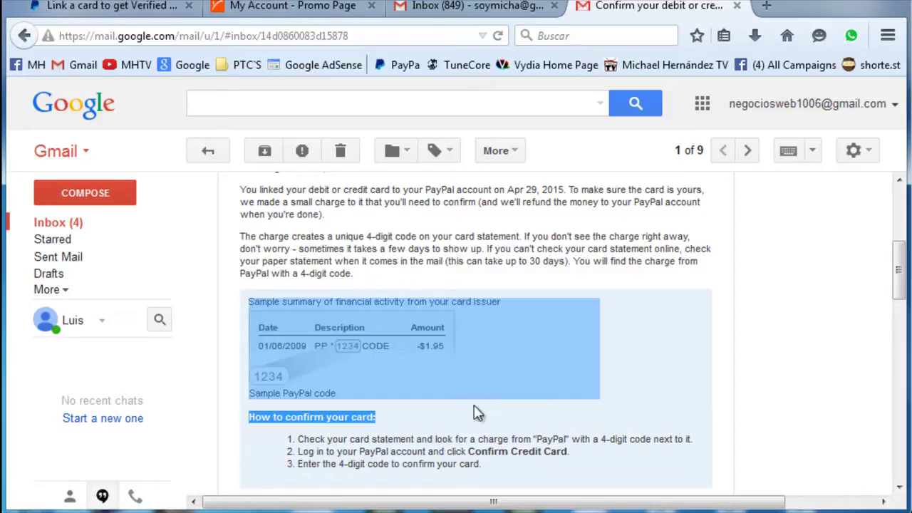
click(481, 282)
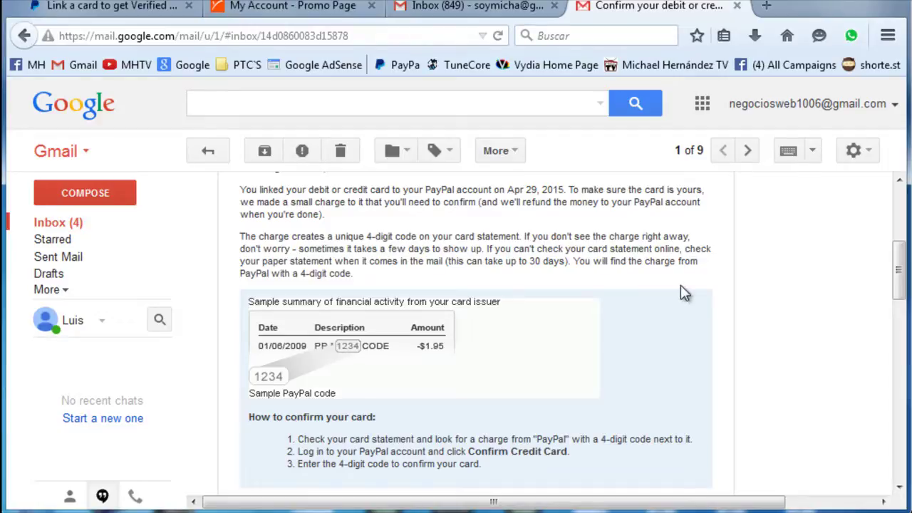
key(ctrl+Tab)
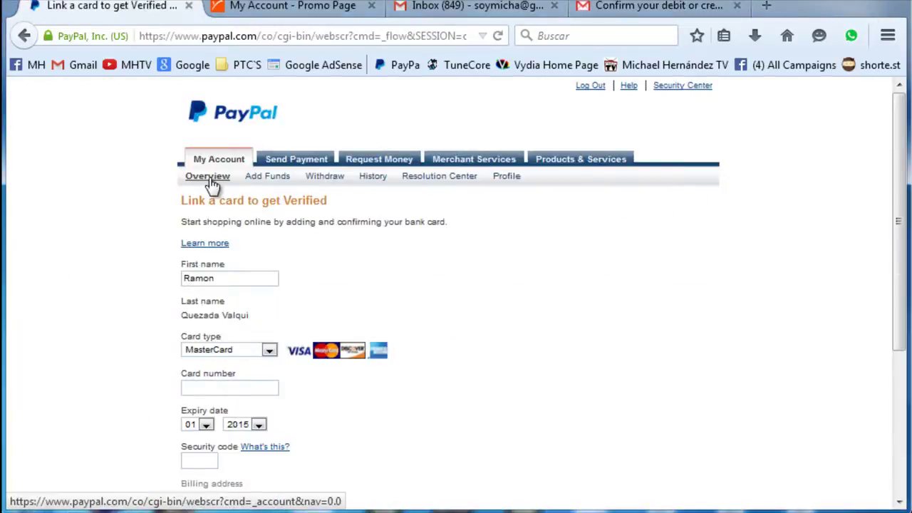
- Return to Overview, recheck the card-confirmation email, then open Add Credit or Debit Card
click(208, 178)
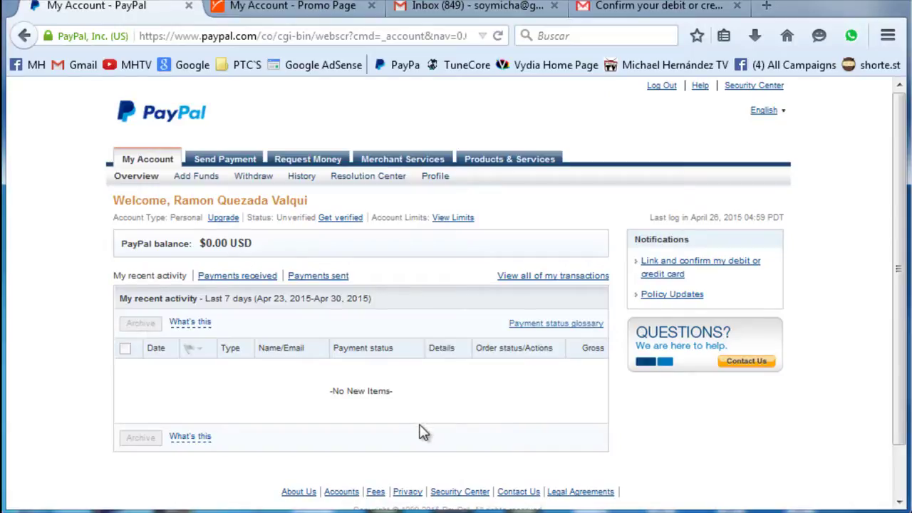
mouse_move(435, 176)
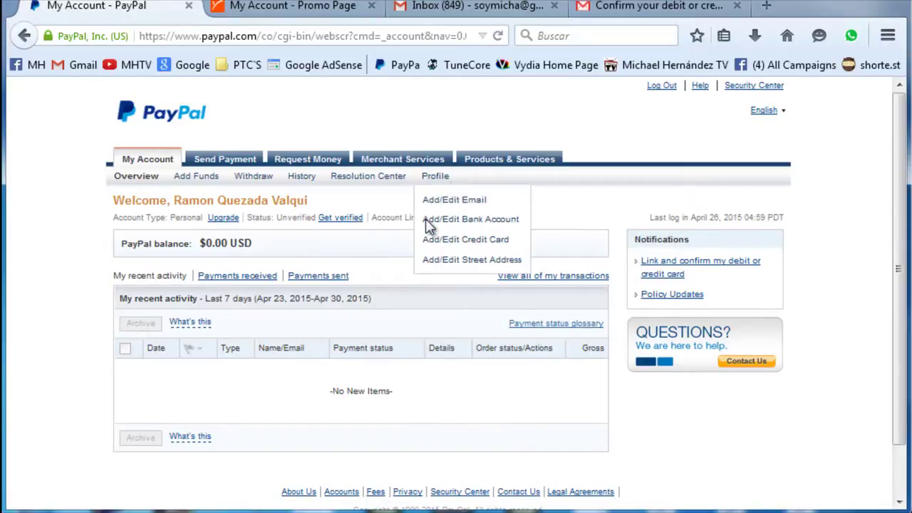
click(622, 8)
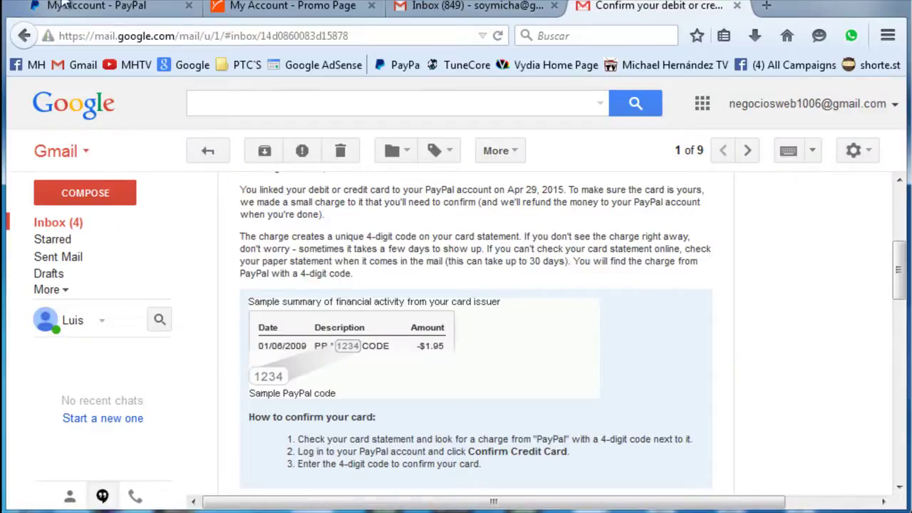
click(63, 6)
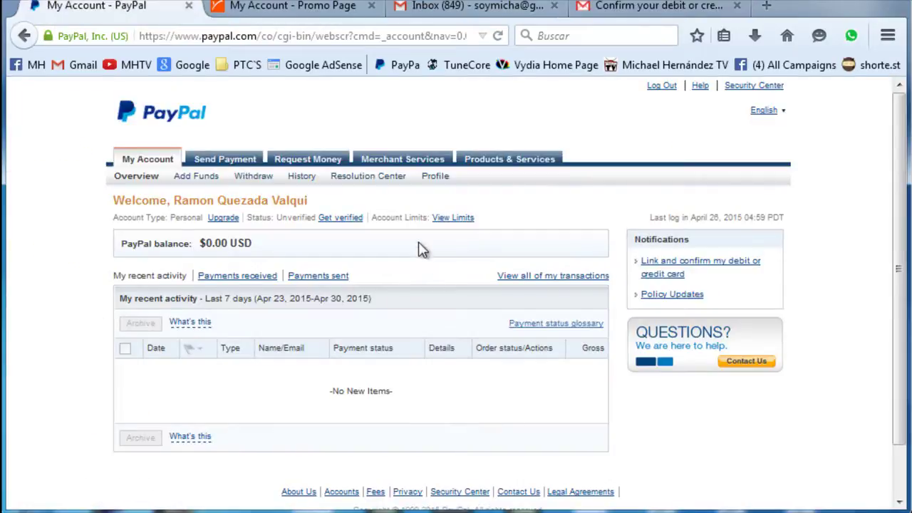
mouse_move(435, 176)
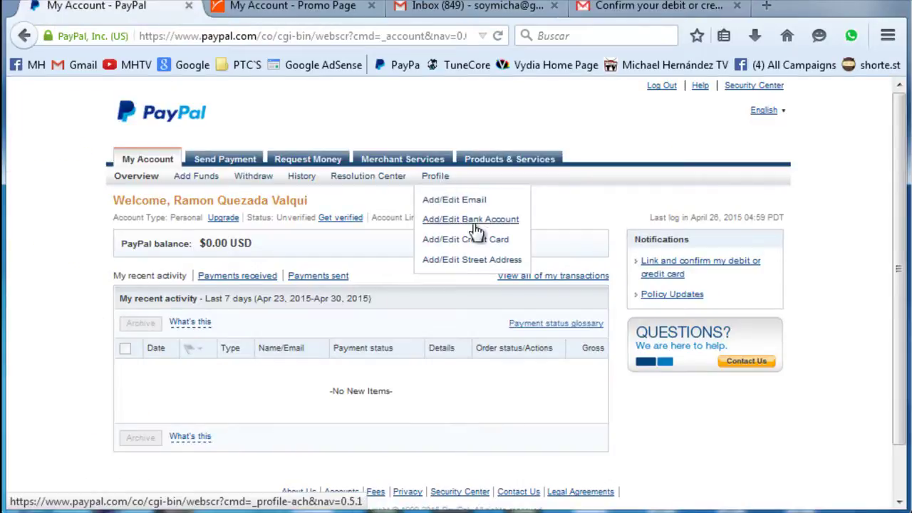
click(446, 241)
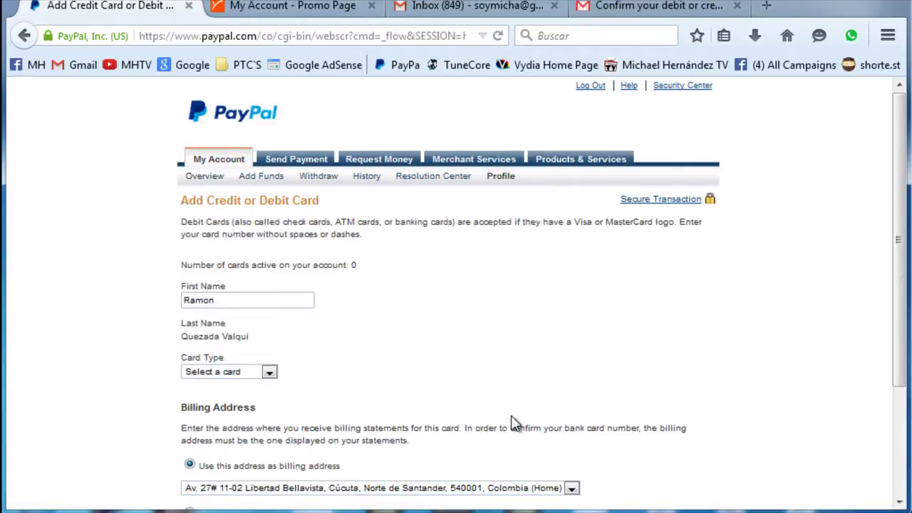
- Look over the card form's name fields, then leave it for the account Overview
scroll(456, 372, down, 3)
scroll(176, 251, up, 3)
drag(733, 214, 559, 308)
click(560, 308)
scroll(442, 366, down, 3)
scroll(435, 362, up, 3)
triple_click(446, 318)
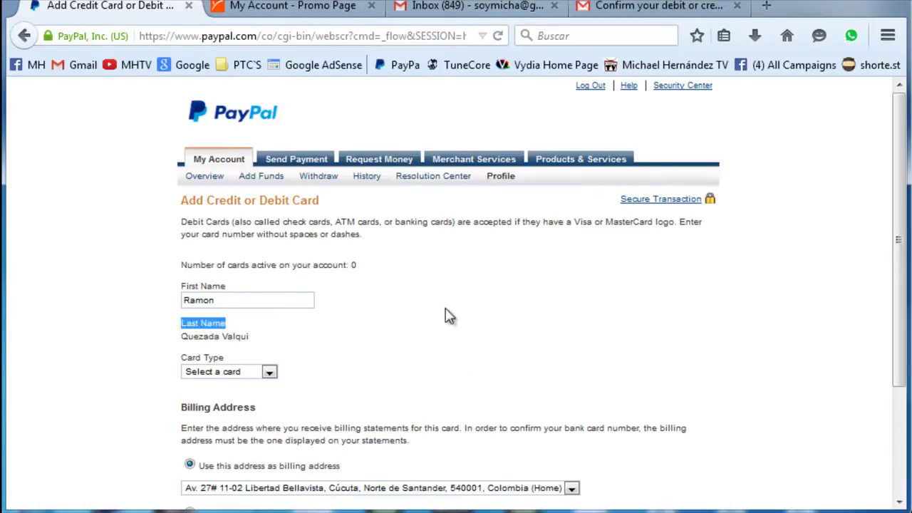
click(426, 314)
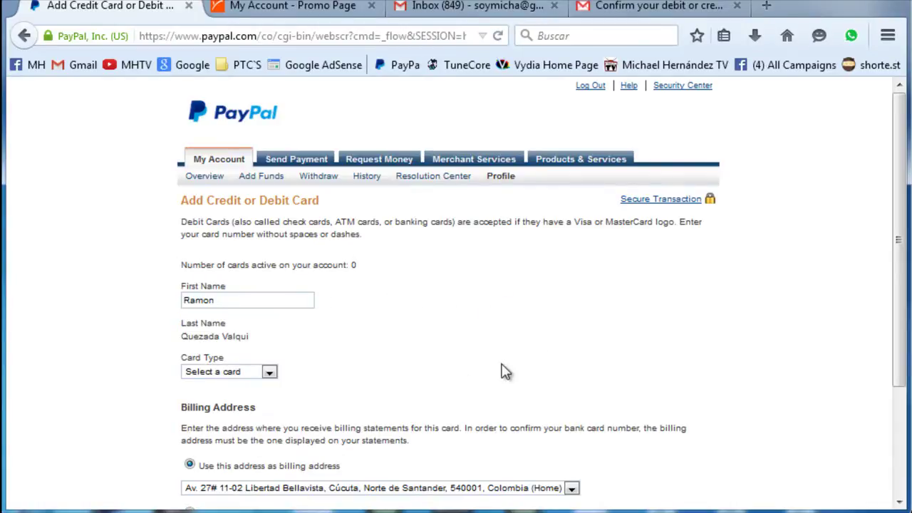
drag(418, 305, 447, 277)
scroll(440, 375, down, 3)
scroll(434, 376, up, 3)
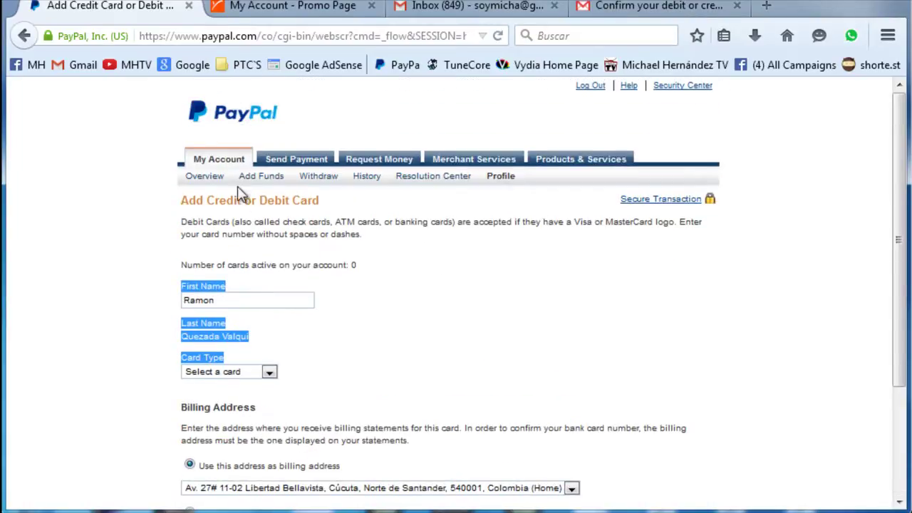
click(204, 176)
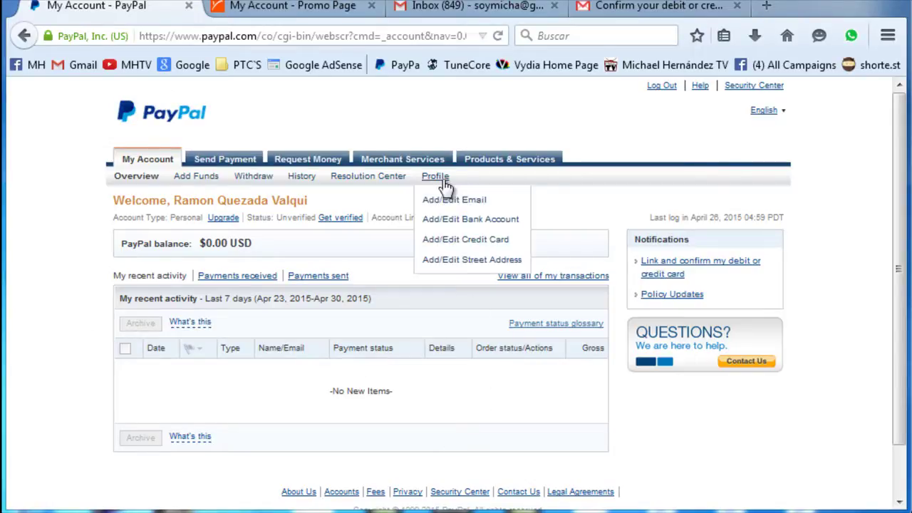
mouse_move(501, 176)
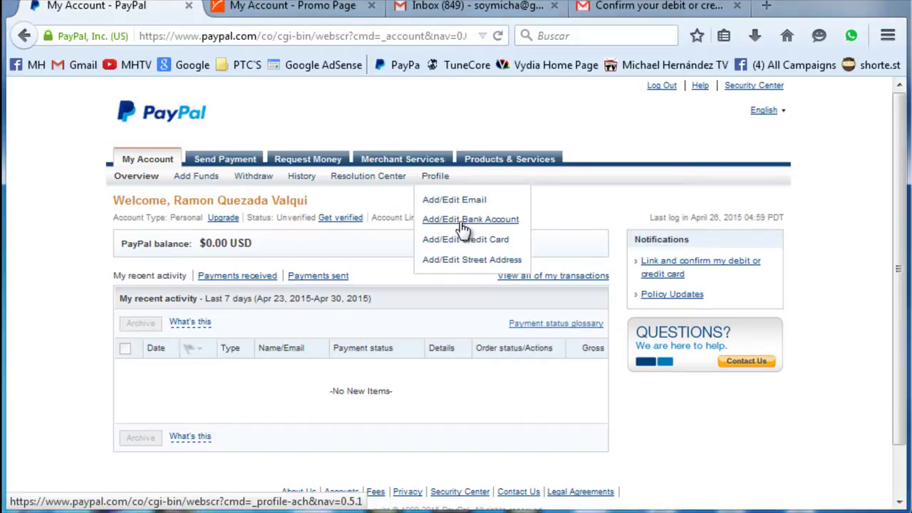
- In Add a Bank Account, pick Bank Of America from the 'Bank' suggestions and keep Checking
click(460, 226)
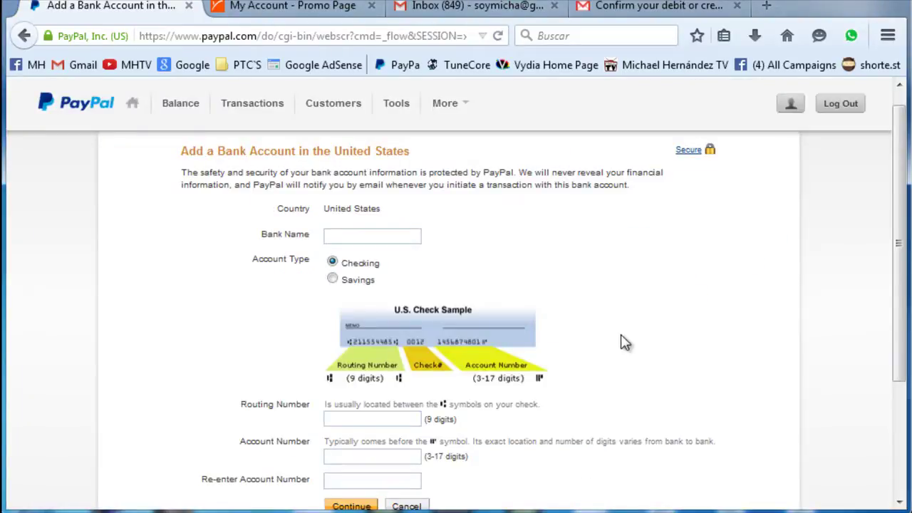
click(341, 236)
text(Bank)
click(379, 254)
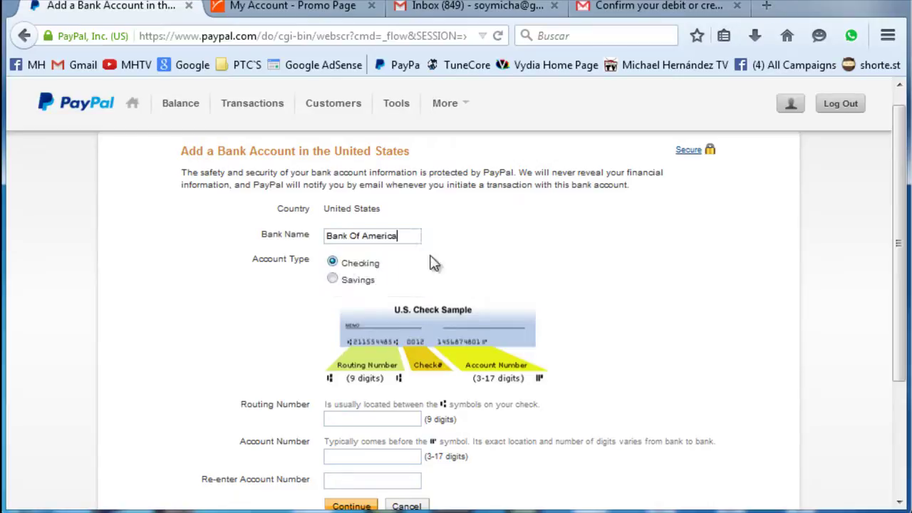
click(332, 278)
click(333, 262)
scroll(260, 317, down, 2)
scroll(260, 317, down, 2)
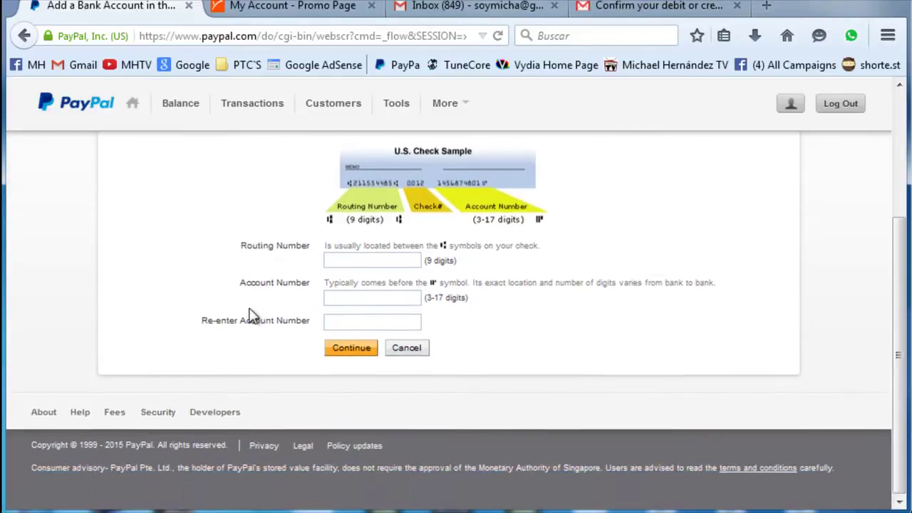
click(347, 261)
- Open Payoneer's US Payment Service details, select the Collection Account number, and return to PayPal
click(240, 7)
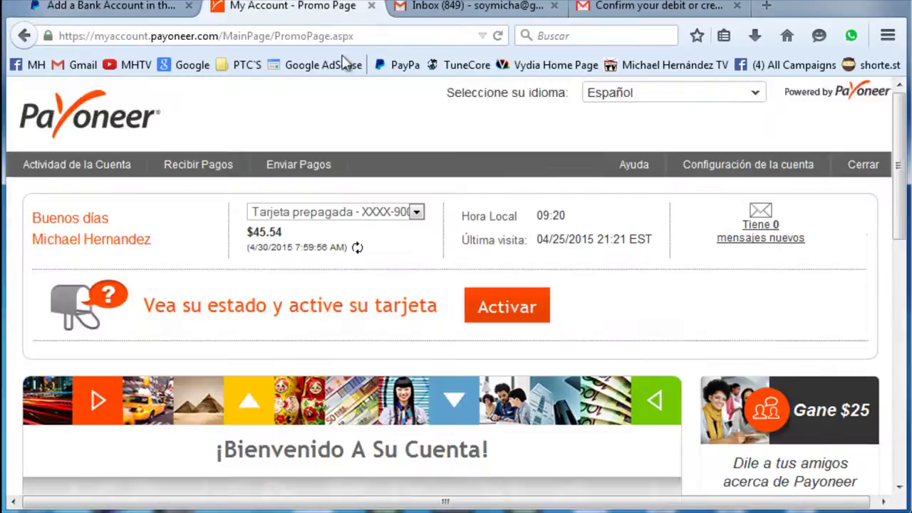
scroll(290, 284, down, 3)
scroll(289, 280, down, 5)
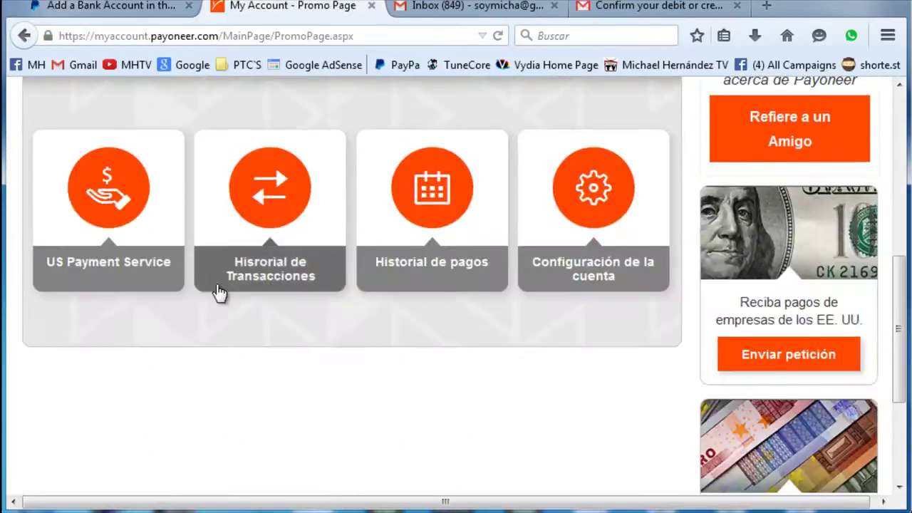
click(106, 208)
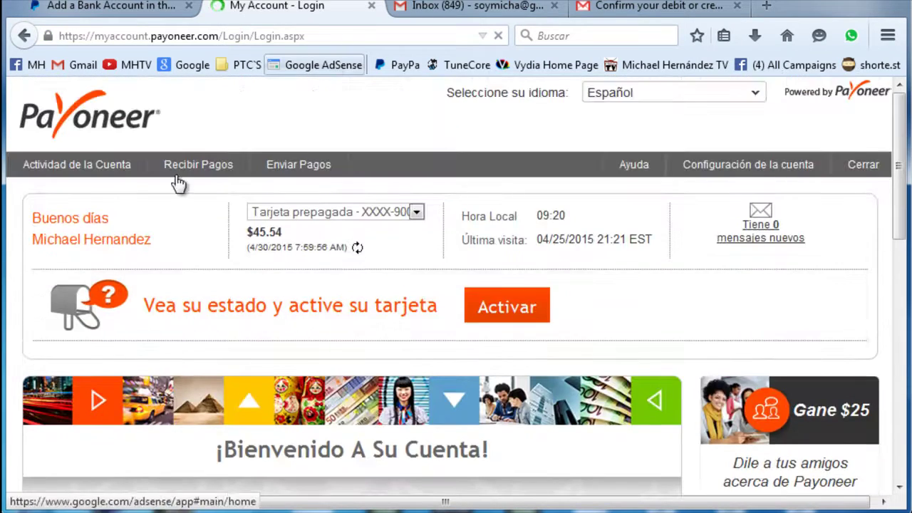
scroll(230, 335, down, 7)
scroll(306, 310, down, 2)
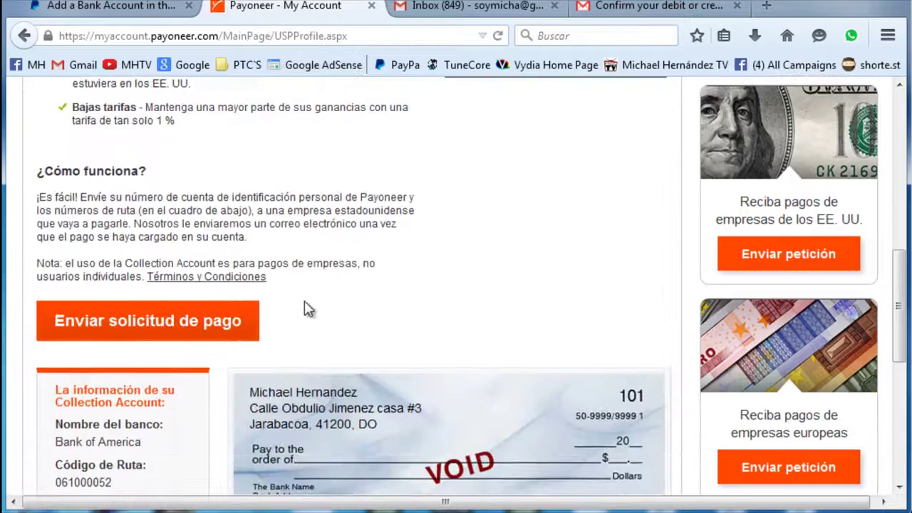
scroll(306, 310, down, 4)
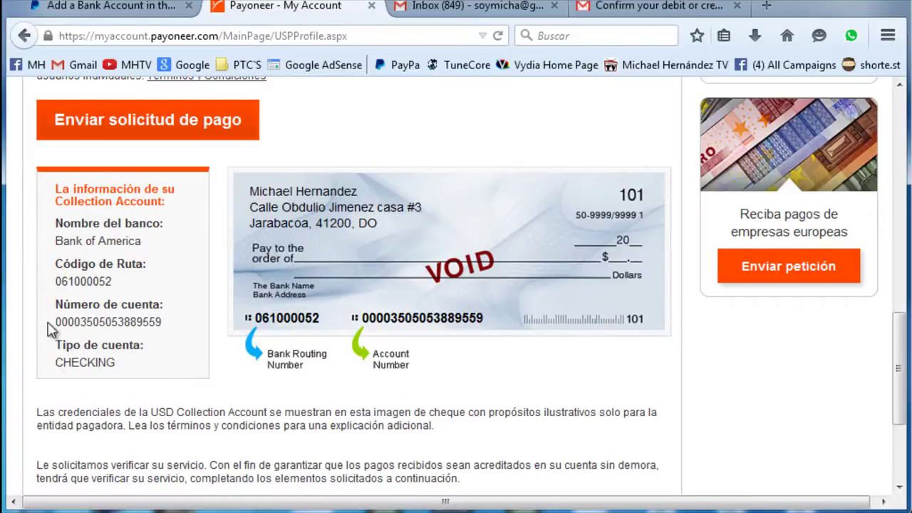
drag(52, 322, 175, 329)
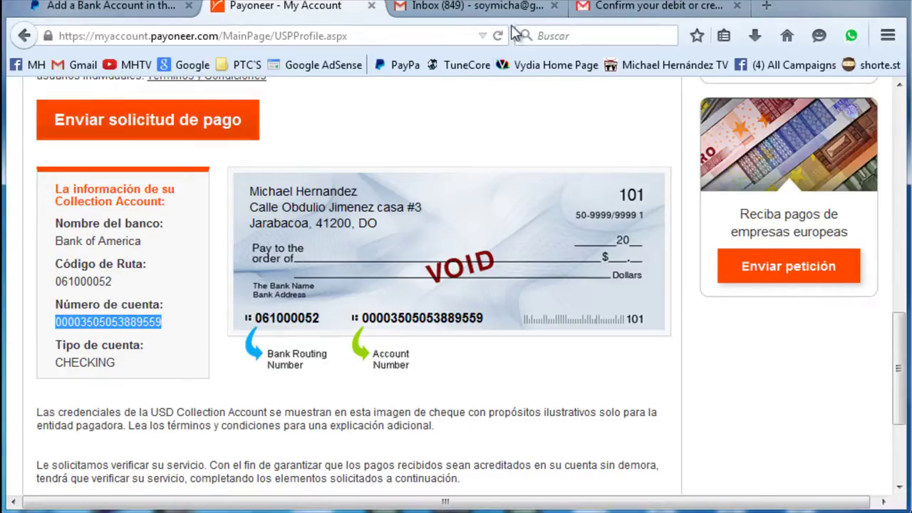
click(129, 9)
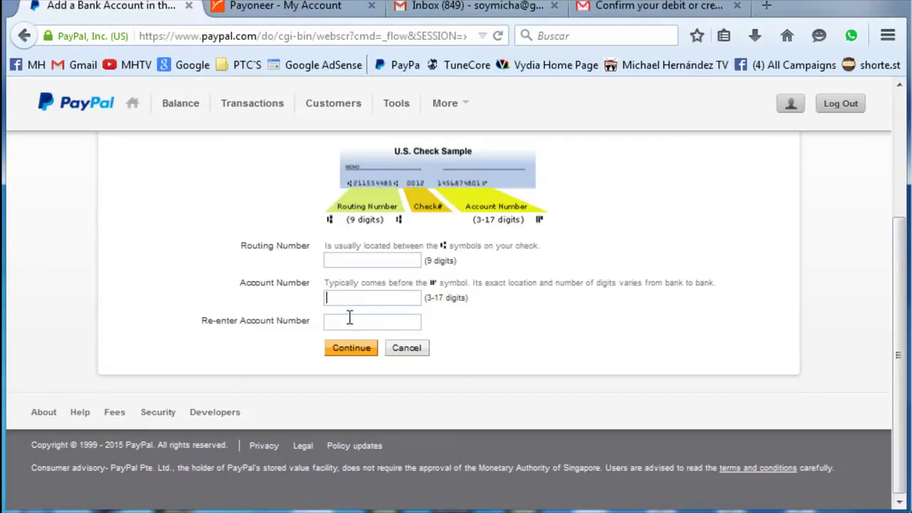
- Copy the account number into the confirmation field and submit the bank details
drag(326, 314, 418, 317)
click(372, 339)
right_click(371, 339)
click(446, 417)
click(355, 370)
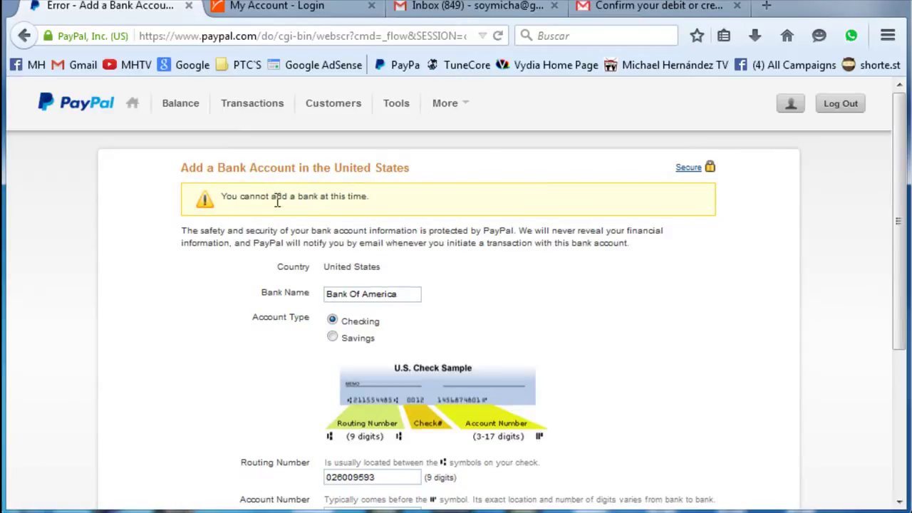
- After the 'cannot add a bank' error, toggle Savings/Checking and open Customer Support help
key(Down)
scroll(555, 307, down, 4)
scroll(566, 326, up, 3)
key(Up)
scroll(704, 299, down, 4)
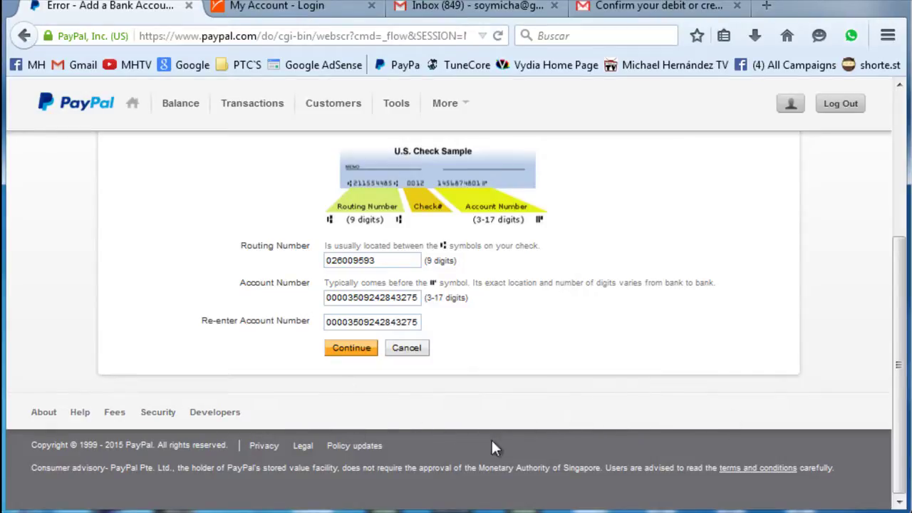
click(80, 418)
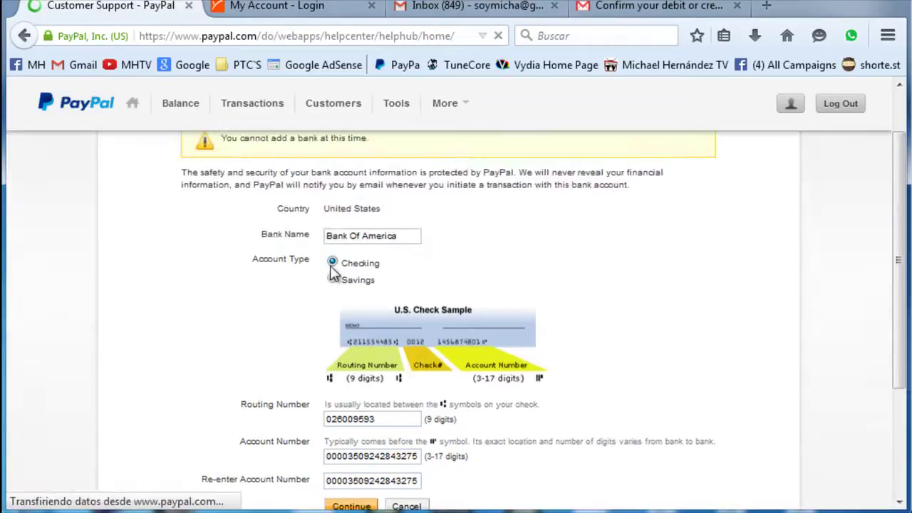
scroll(374, 299, down, 2)
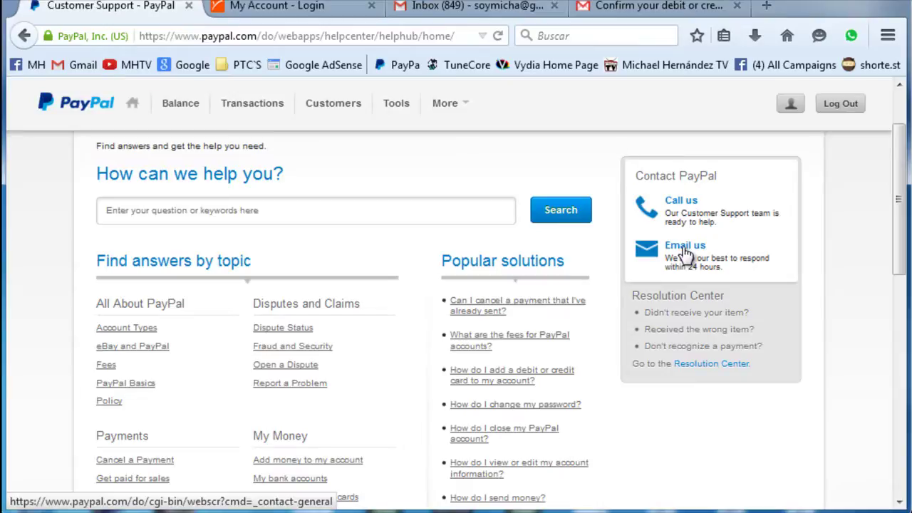
- Start an email to support with topic Bank Account/Credit Card, sub-topic Bank Account - Add/Remove/Edit
click(684, 247)
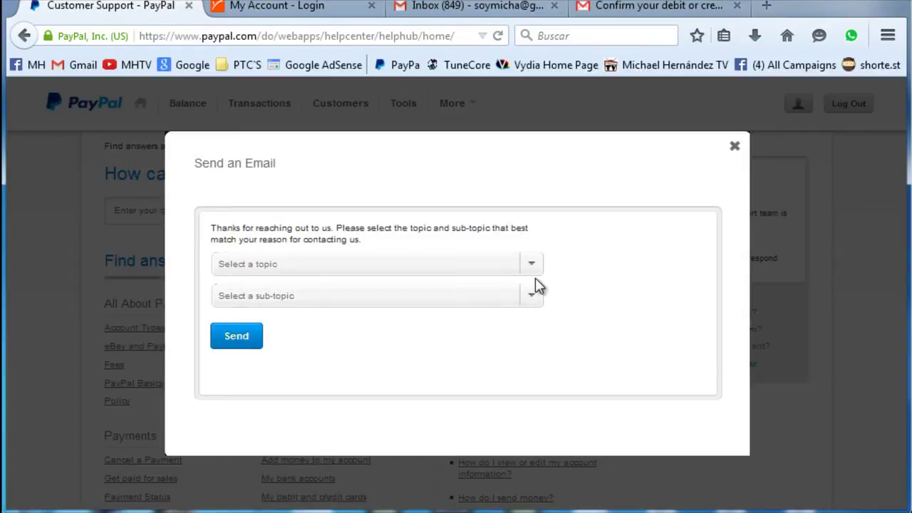
click(533, 265)
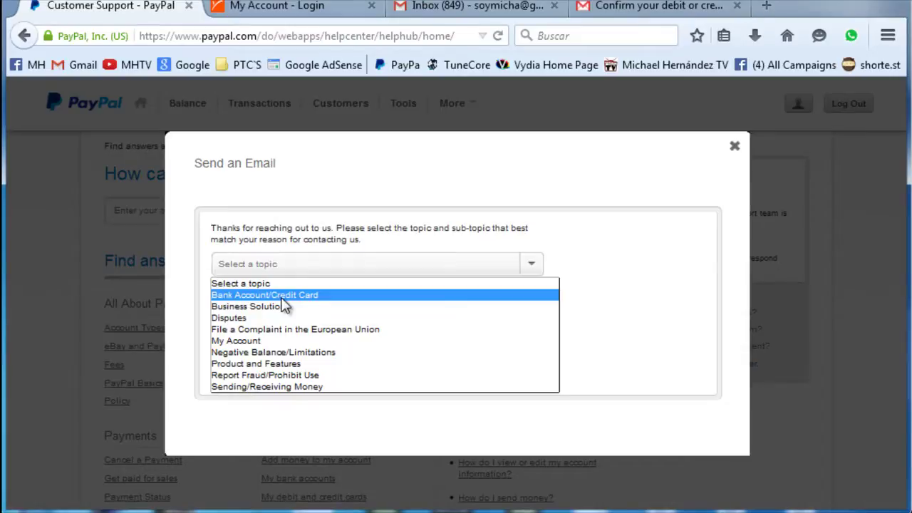
click(283, 297)
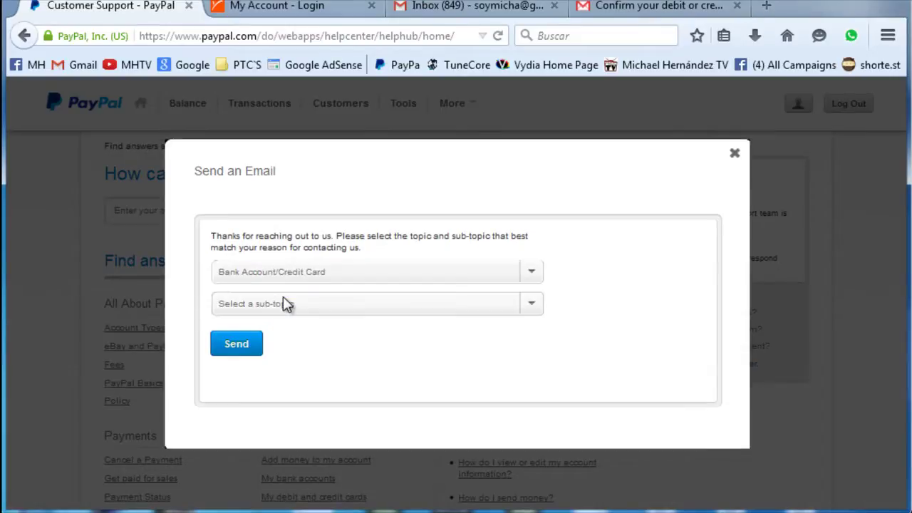
click(536, 304)
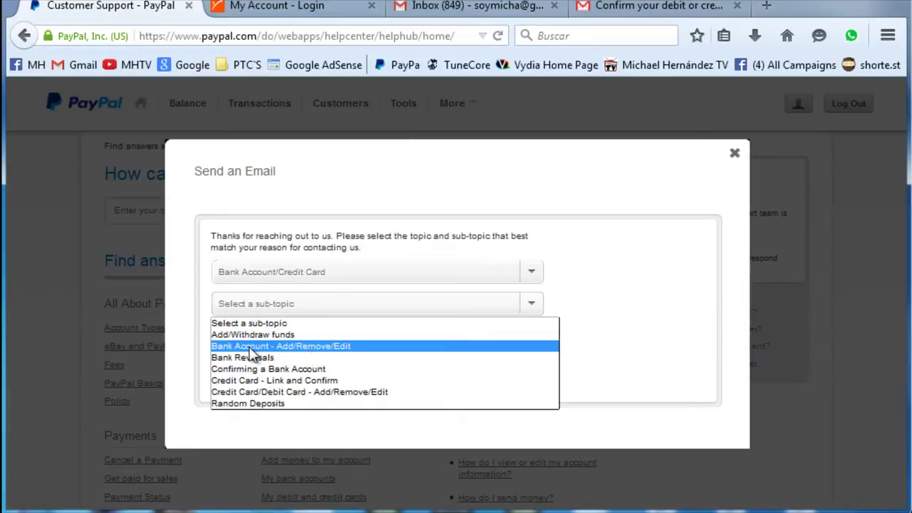
click(293, 348)
click(237, 295)
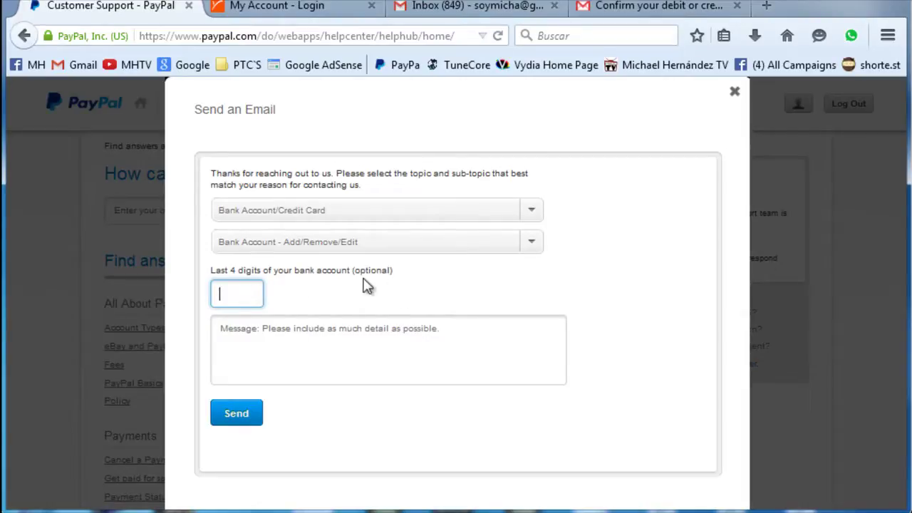
- Write a Spanish message saying the Bank of America account can't be linked, and send it
click(280, 361)
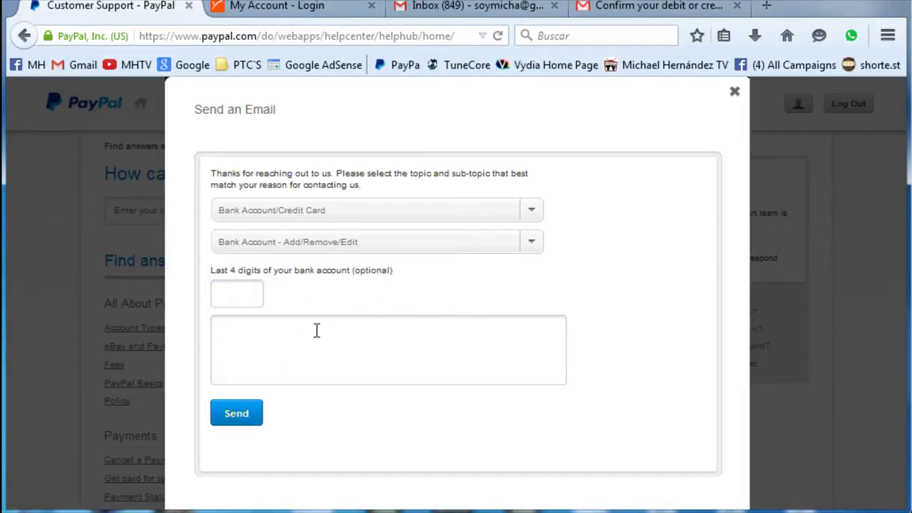
text(Hola, estoy tratando de asociar mi cuenta de banco del bank of america para retirar mis fondos de paypal a esa cuenta, pero el sistema me da un error, porfabor necesito que me den el accseso ya que mi cuenta es una cuenta bancaria americana convencional. muchas gracia)
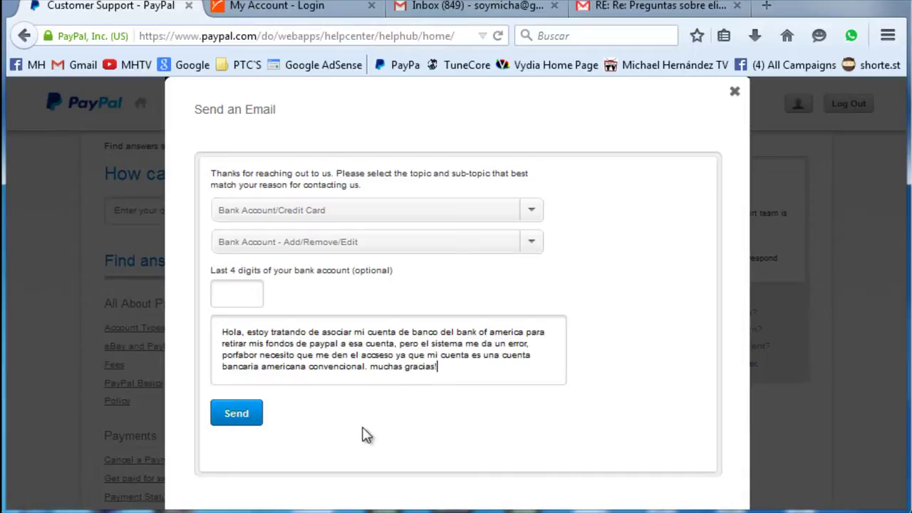
click(249, 422)
click(289, 276)
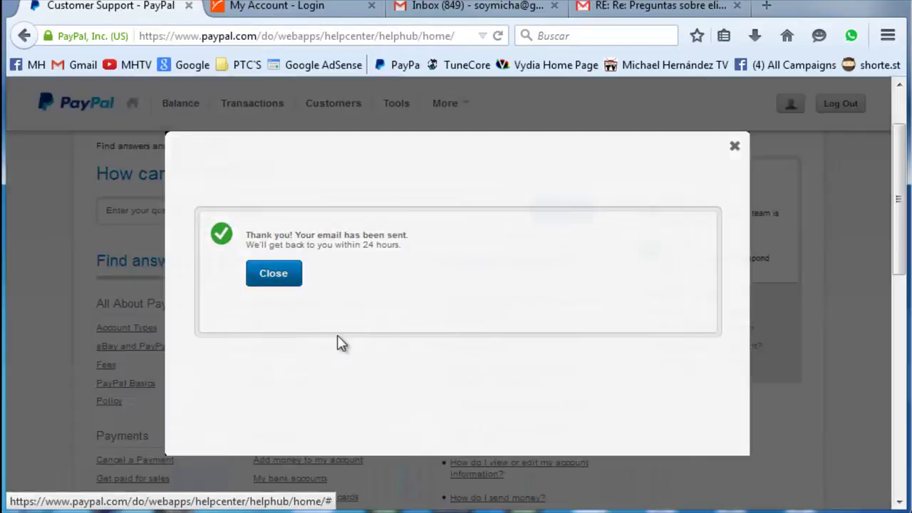
scroll(428, 392, up, 2)
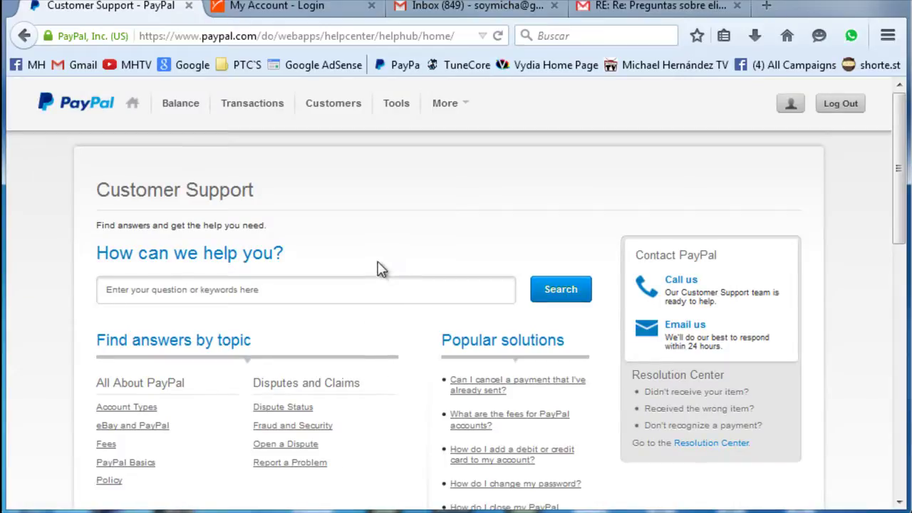
- In Gmail, read the support reply's greeting and its sentence about the account adjustment
click(624, 9)
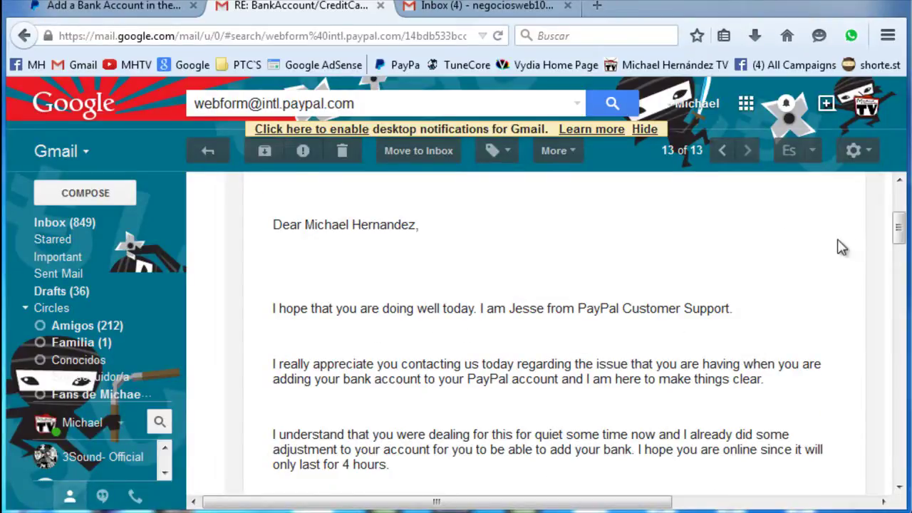
drag(898, 228, 898, 212)
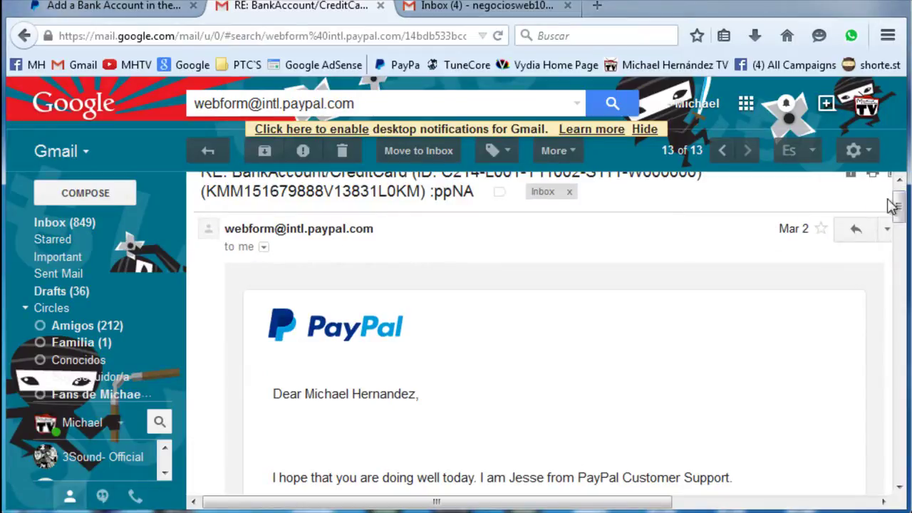
drag(896, 205, 900, 226)
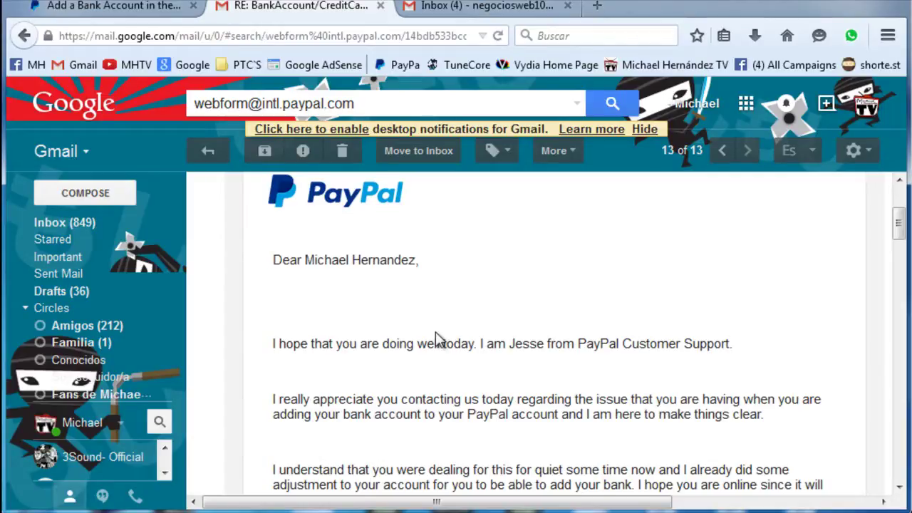
drag(449, 264, 300, 260)
click(446, 311)
drag(320, 344, 383, 345)
click(518, 363)
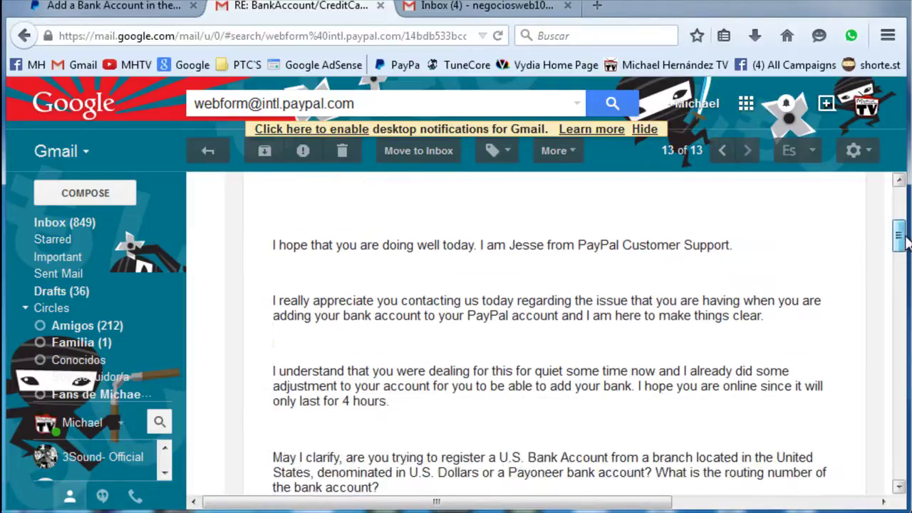
scroll(899, 222, down, 5)
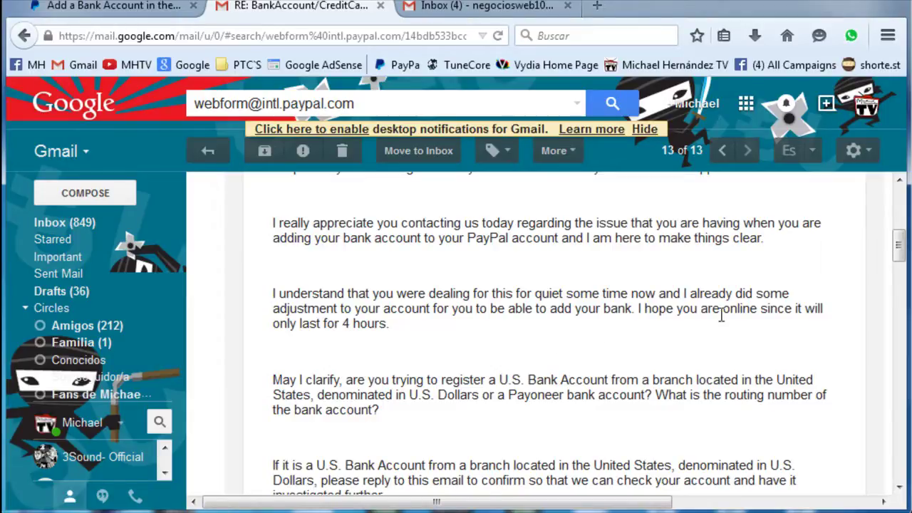
mouse_move(682, 293)
mouse_down()
mouse_move(771, 312)
mouse_move(787, 295)
mouse_up()
click(771, 312)
click(739, 347)
- Highlight the 4-hour adjustment window paragraph, then go back to PayPal's Add a Bank Account form
drag(410, 341, 452, 316)
click(451, 316)
drag(520, 308, 695, 311)
click(639, 328)
click(756, 327)
drag(768, 312, 790, 330)
click(790, 329)
drag(311, 327, 392, 326)
click(399, 332)
drag(403, 326, 273, 292)
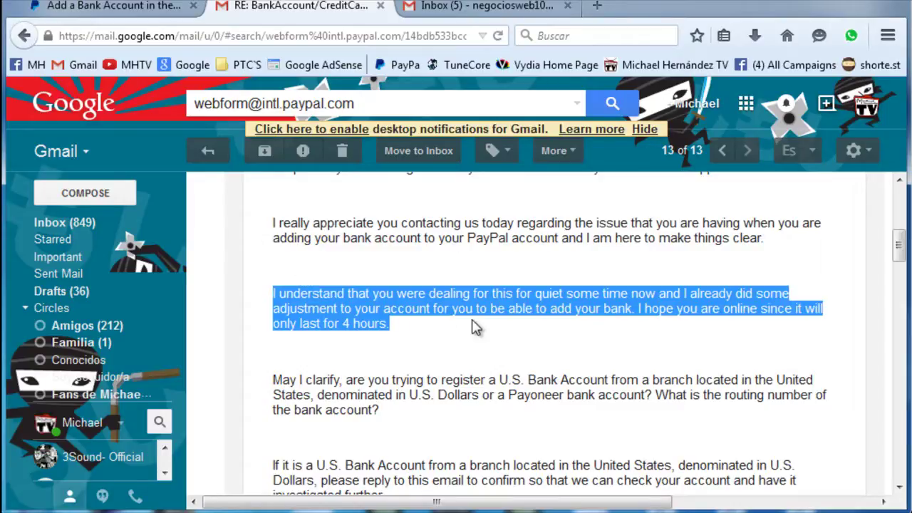
click(476, 326)
scroll(476, 326, up, 1)
click(106, 6)
scroll(471, 253, up, 3)
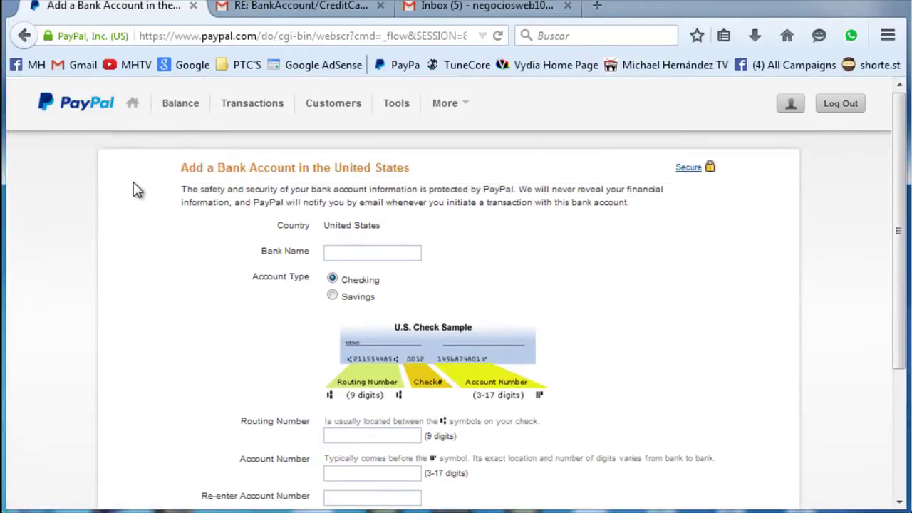
- Type 'ban' in Bank Name and pick Bank Of America from the suggestions
drag(160, 159, 766, 328)
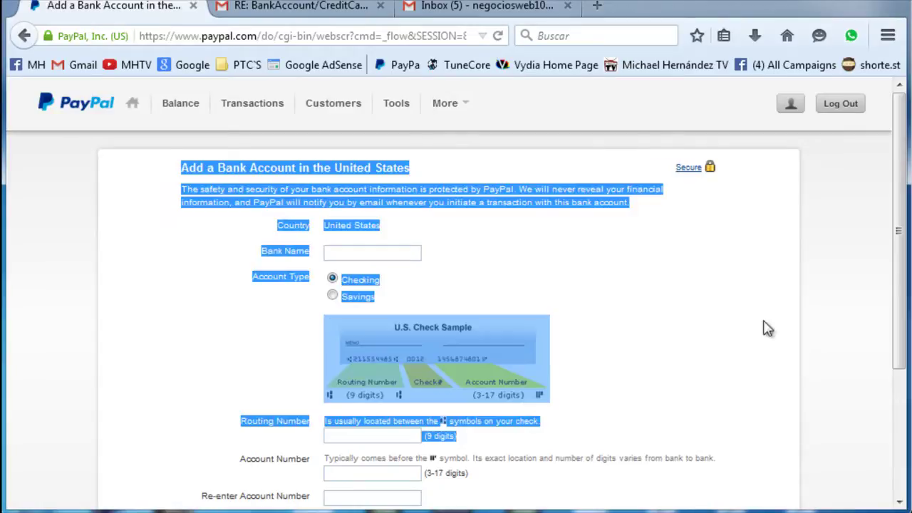
click(766, 328)
scroll(428, 269, down, 2)
click(360, 177)
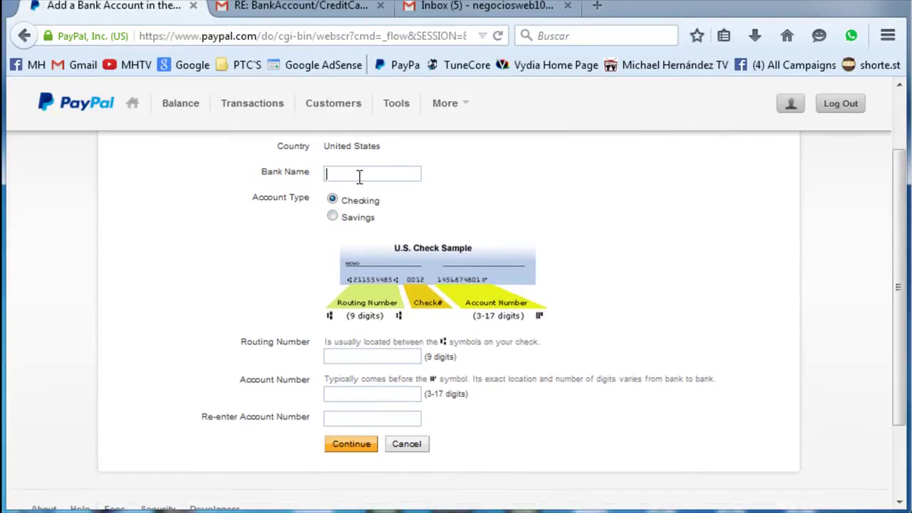
text(ban)
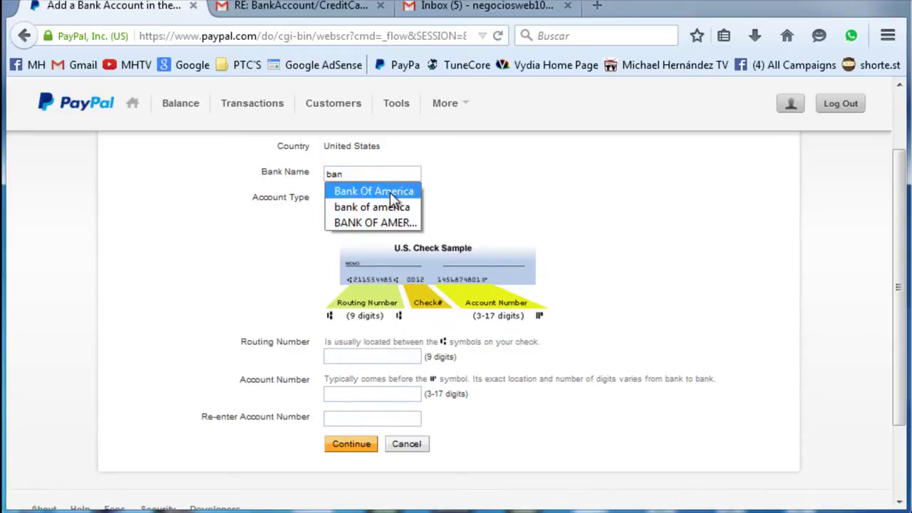
click(390, 192)
- Enter routing number 253654212 and the account number twice, then submit the bank details
click(374, 357)
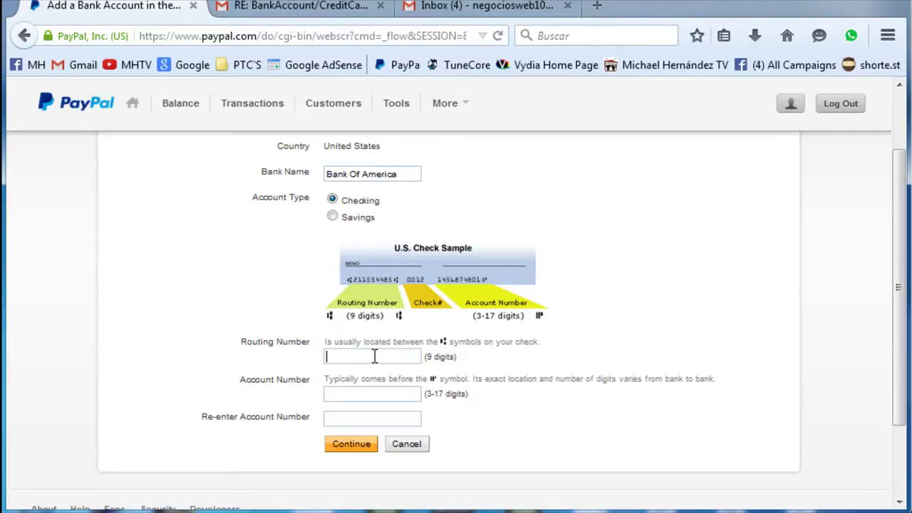
text(253654212)
click(357, 396)
click(357, 417)
click(352, 445)
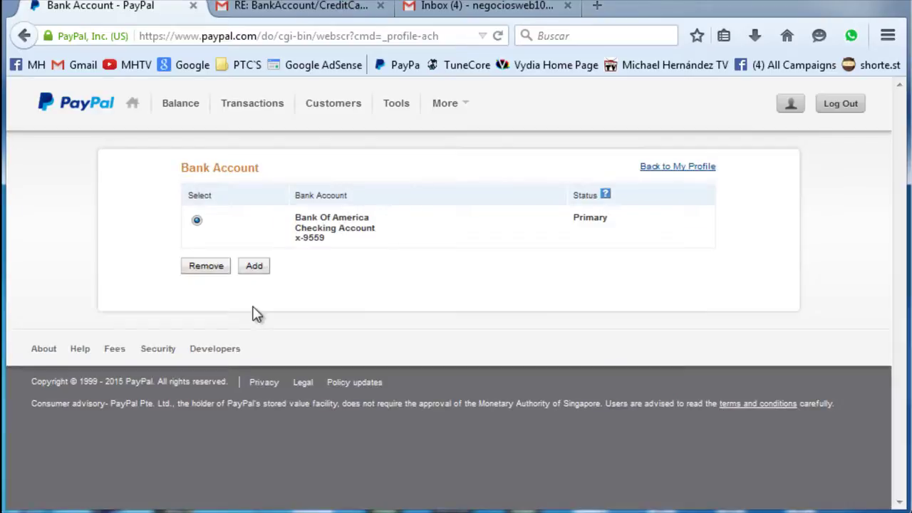
drag(155, 161, 204, 267)
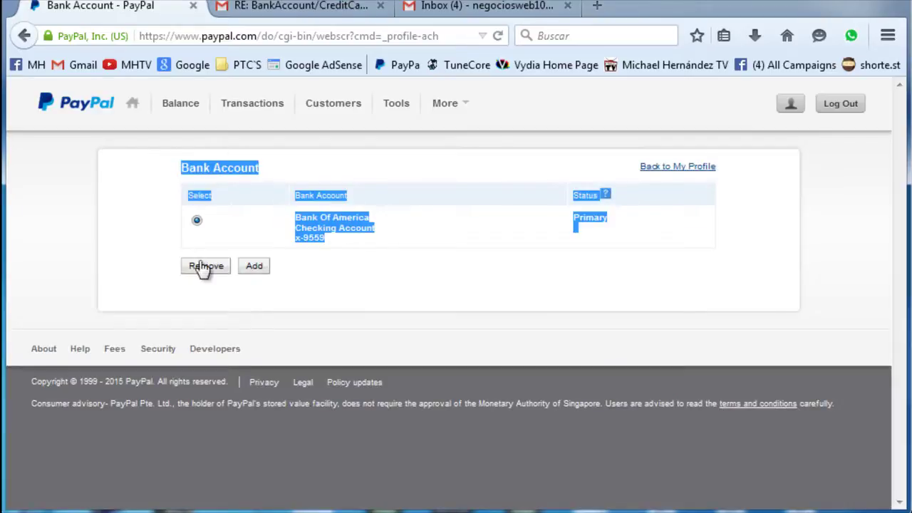
click(354, 276)
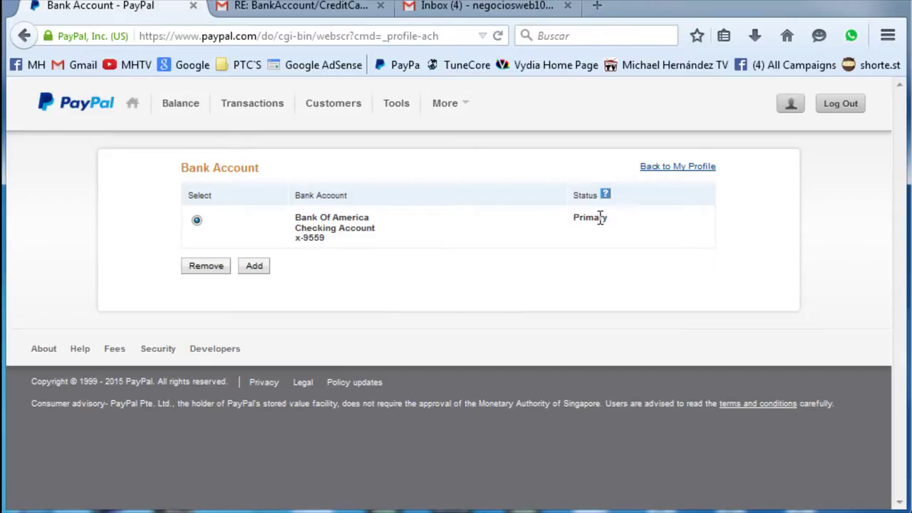
drag(581, 226, 629, 240)
click(313, 320)
drag(173, 167, 252, 267)
click(419, 311)
- Switch to the PayPal support email and highlight the 4-hour adjustment paragraph
key(ctrl+Tab)
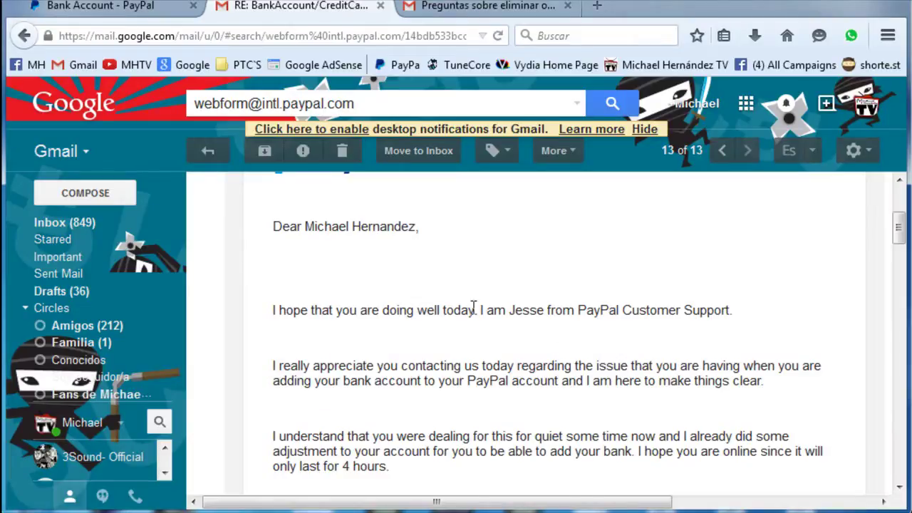
scroll(423, 349, up, 3)
scroll(478, 412, down, 5)
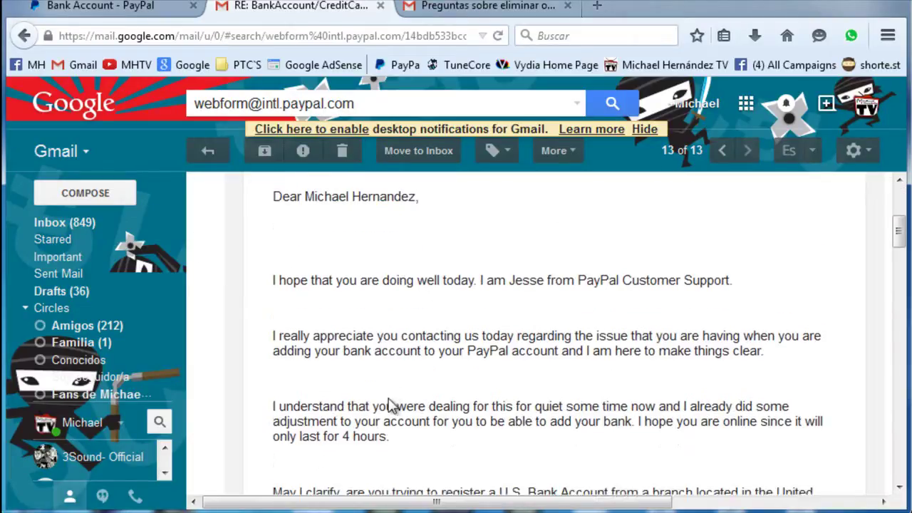
mouse_move(442, 456)
mouse_down()
mouse_move(316, 390)
mouse_move(273, 387)
mouse_up()
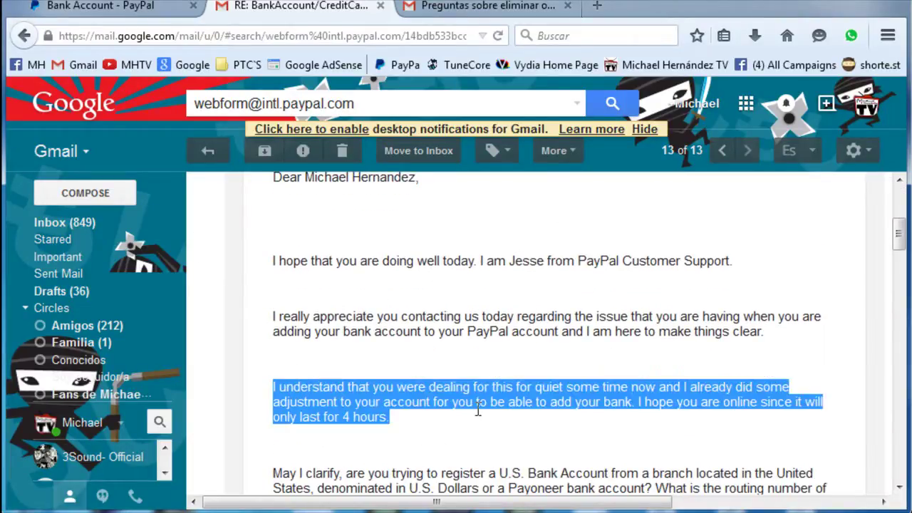
click(500, 456)
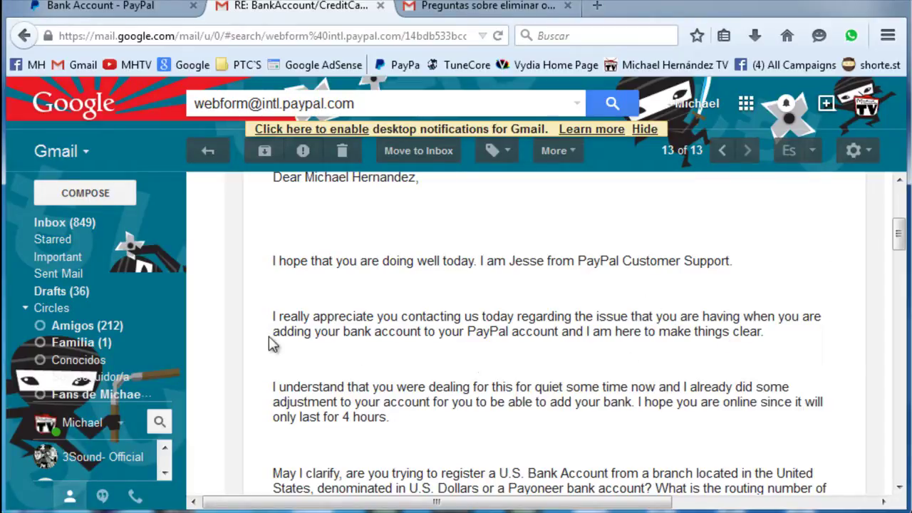
- Reread the two opening paragraphs, then go back up to the email's subject line
drag(265, 252, 354, 362)
click(391, 360)
drag(266, 260, 438, 378)
click(432, 348)
scroll(266, 249, up, 3)
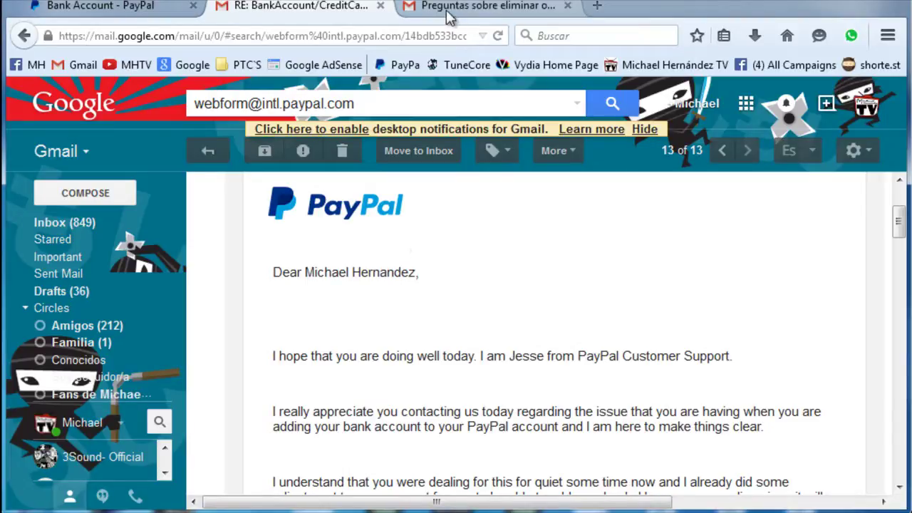
scroll(768, 268, up, 4)
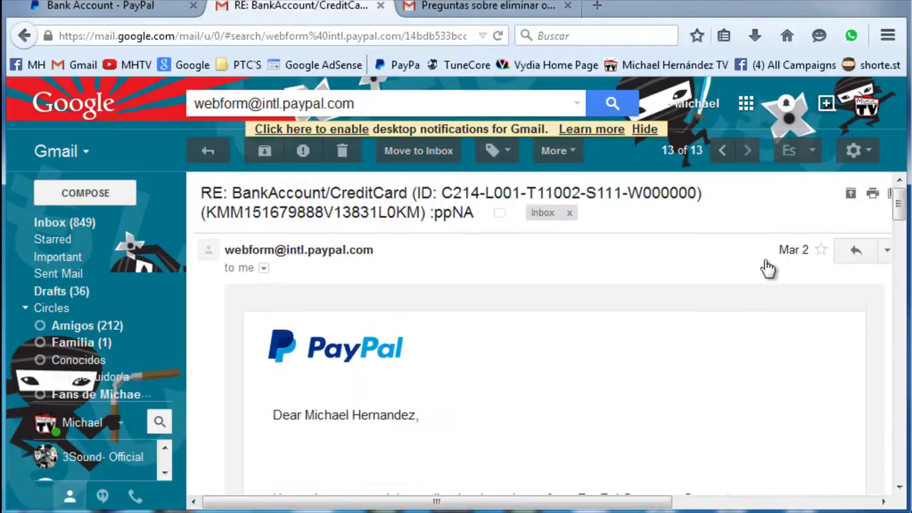
- Reply in Spanish asking to add the Bank of America account, with routing number 026009593, then return to the Inbox
click(855, 251)
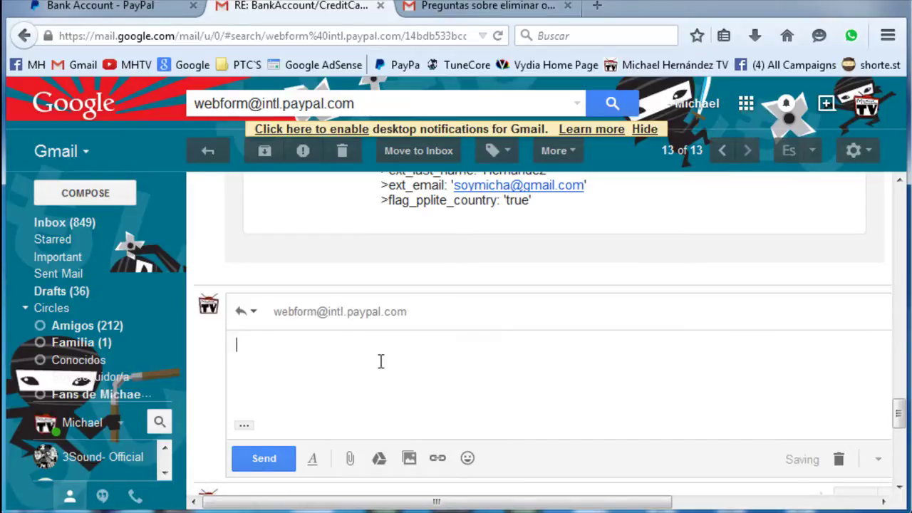
text(porfabor)
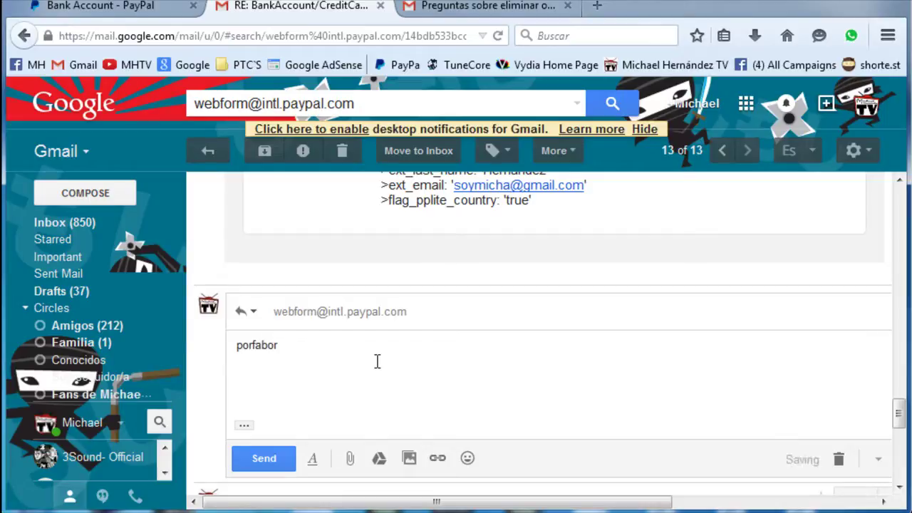
text( necesitor añidir mi bank of america account este es mi numero de ruta)
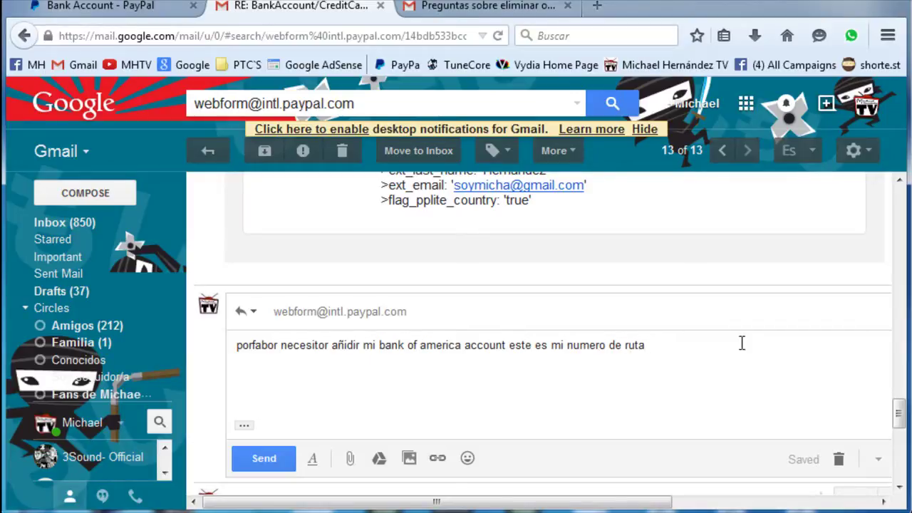
text(026009593)
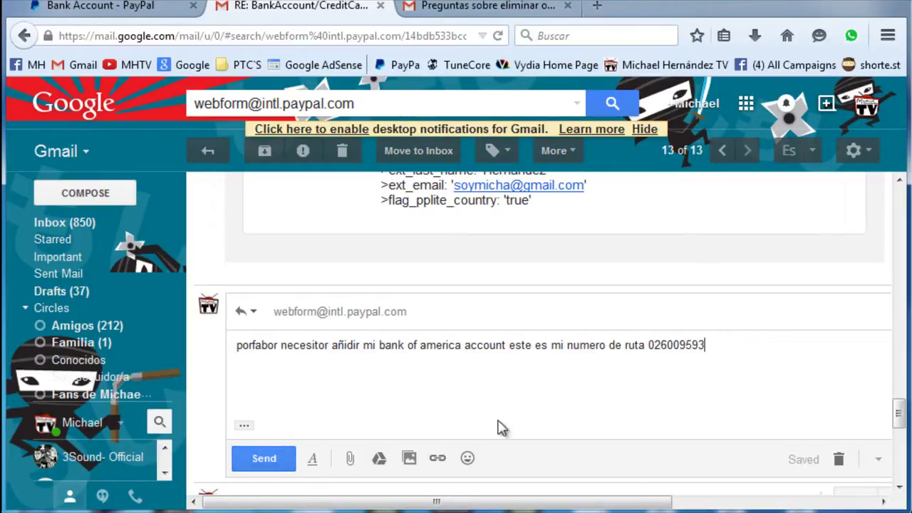
scroll(499, 427, up, 3)
click(64, 221)
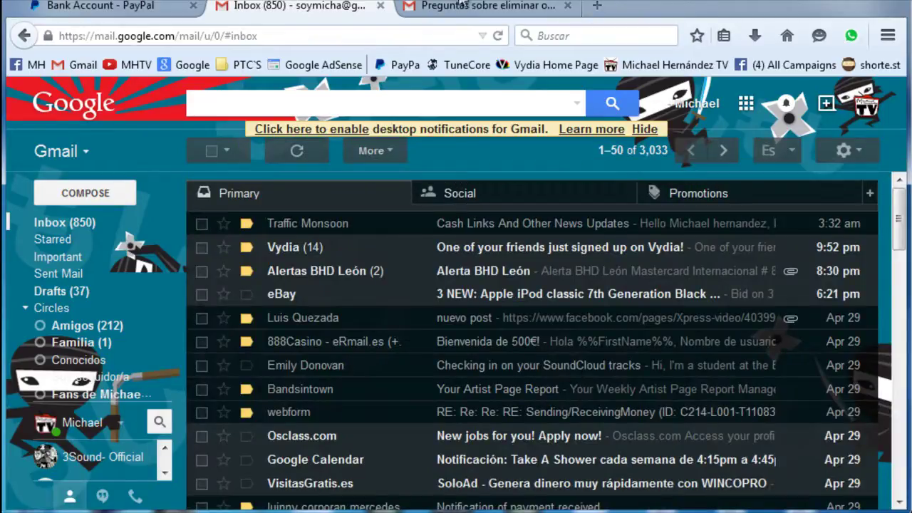
- Skim the emailed PayPal bank-account instructions, then go back to the 'Bank Account - PayPal' page
click(106, 6)
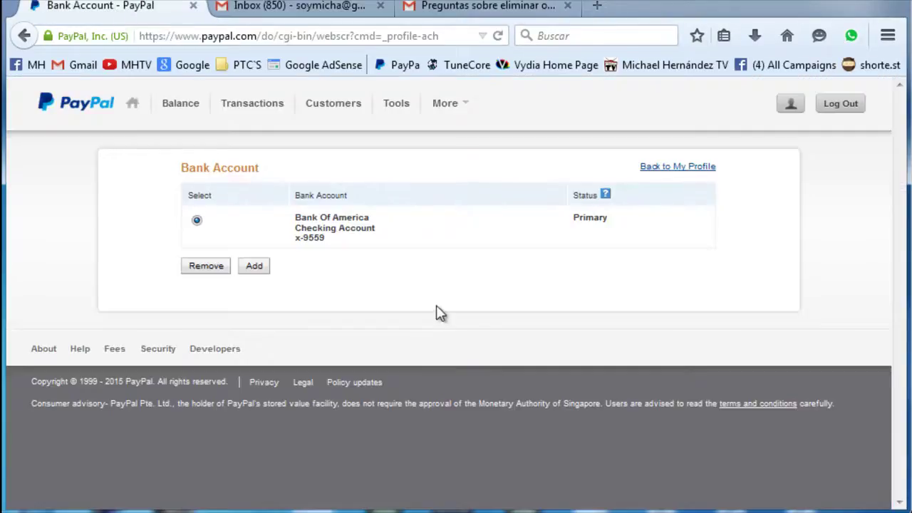
click(481, 13)
scroll(456, 385, up, 4)
scroll(513, 378, up, 5)
scroll(505, 381, up, 4)
scroll(501, 382, up, 4)
scroll(491, 377, down, 2)
scroll(476, 372, down, 1)
scroll(476, 372, down, 5)
scroll(467, 367, down, 4)
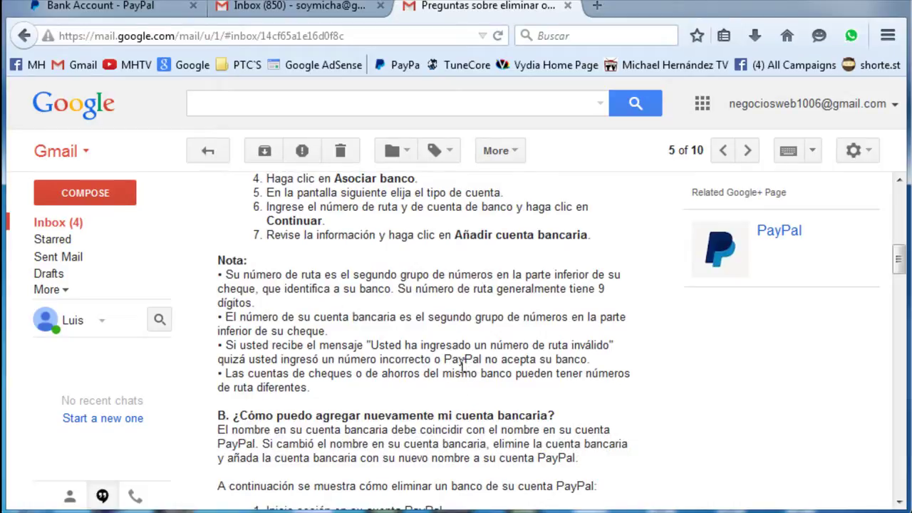
click(120, 9)
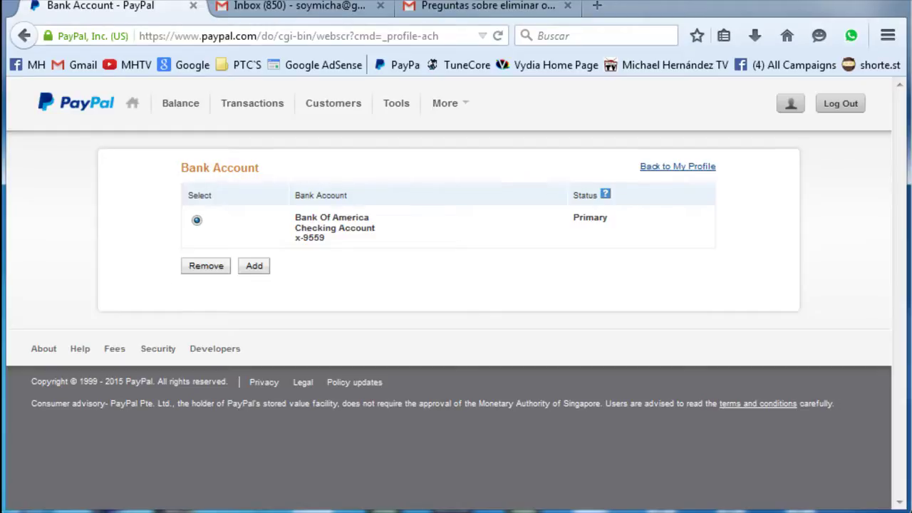
drag(164, 162, 359, 314)
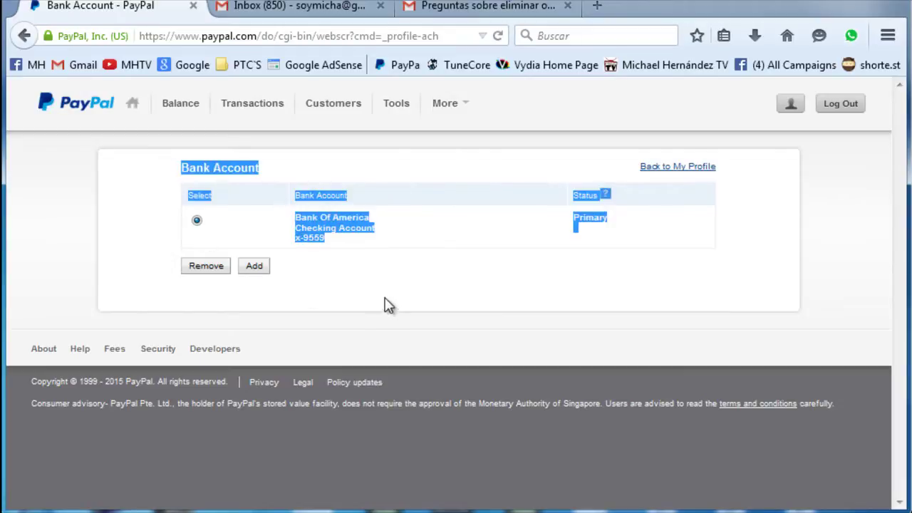
click(384, 299)
drag(164, 163, 332, 289)
click(339, 288)
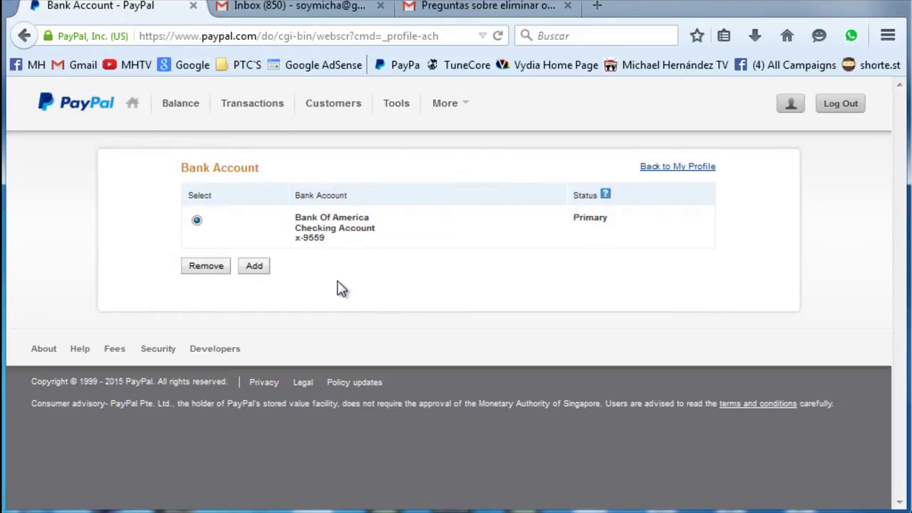